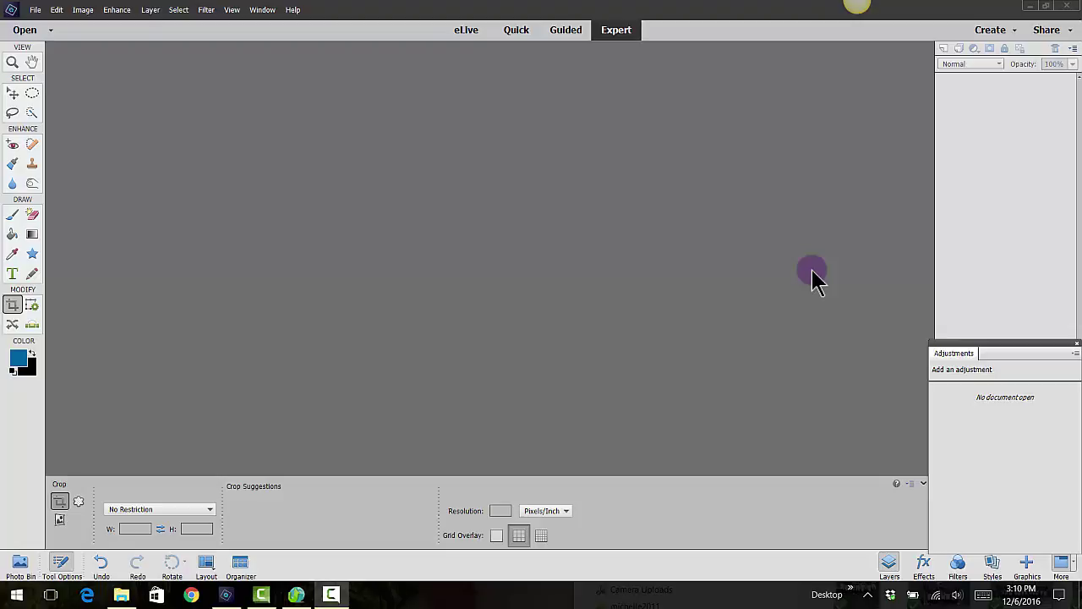
- Switch to Chrome and search Google Images for "digital scrapbooking simple layouts"
{"action": "left_click", "coordinate": [191, 598]}
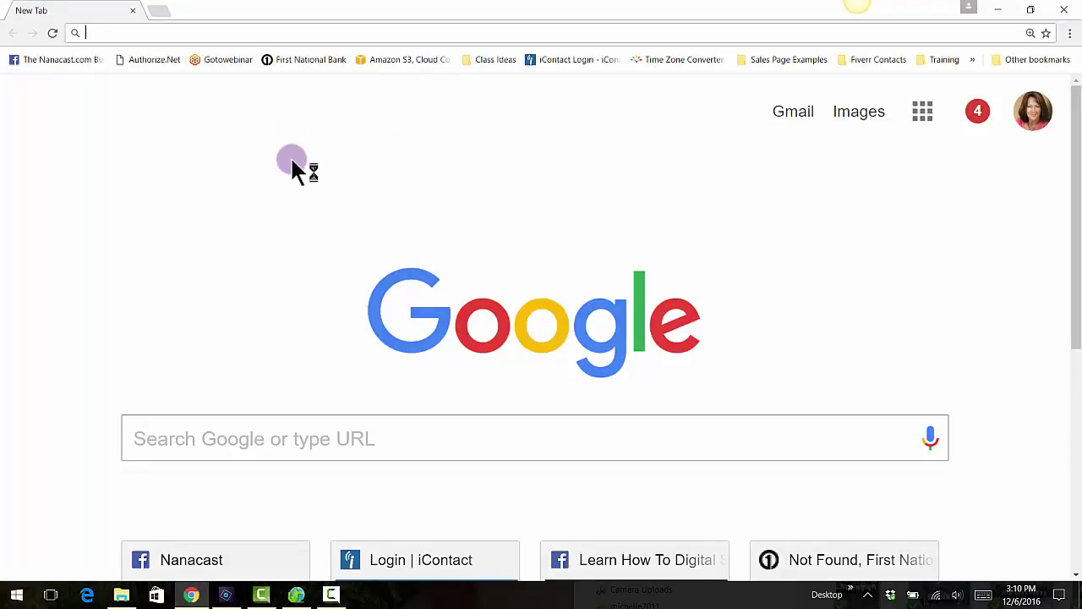
{"action": "left_click", "coordinate": [173, 445]}
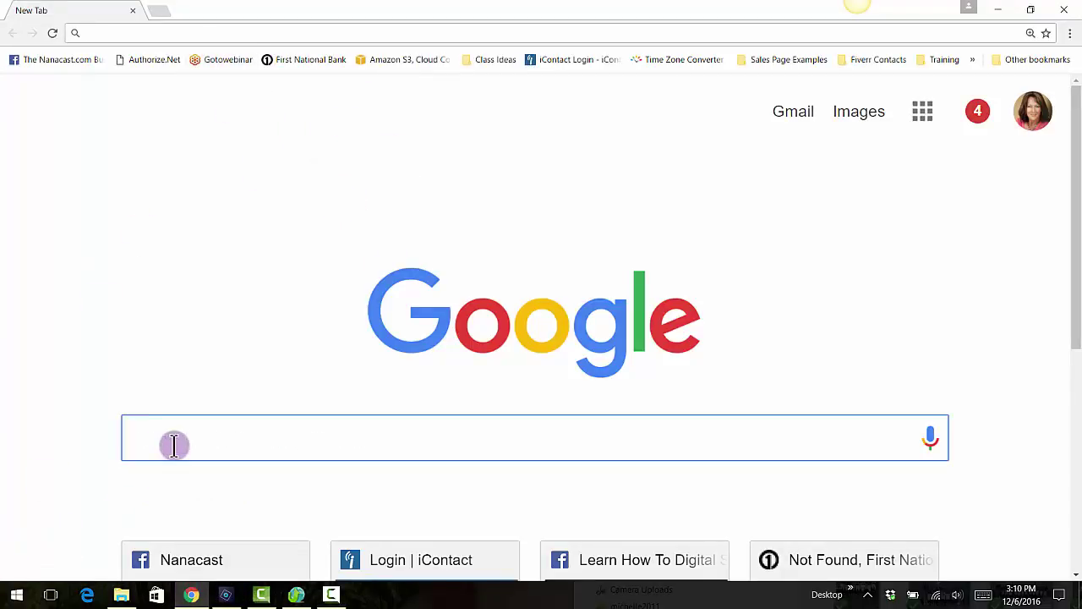
{"action": "type", "text": "di"}
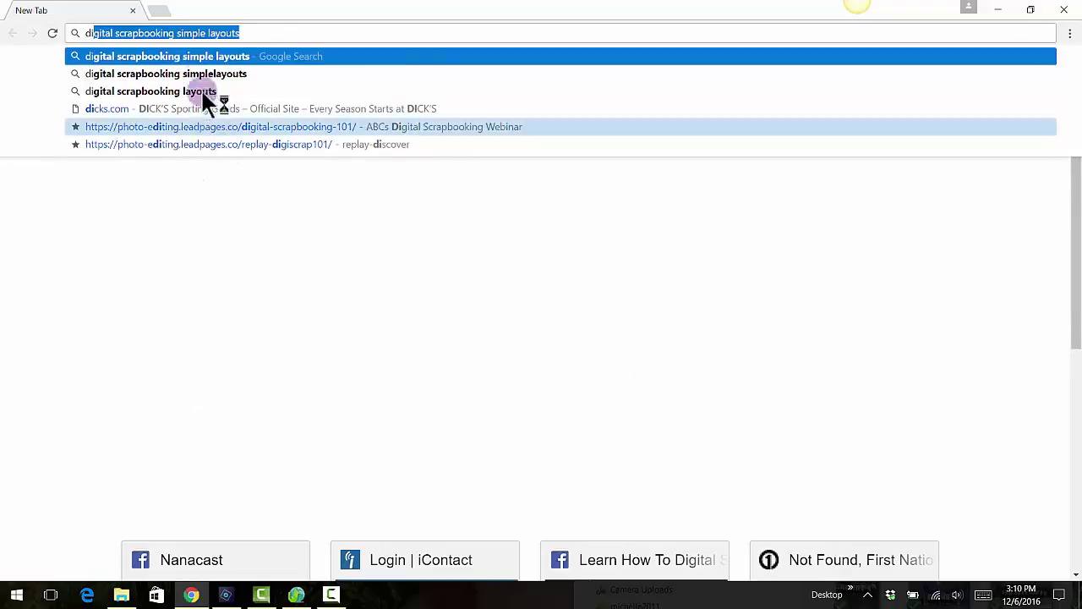
{"action": "left_click", "coordinate": [196, 54]}
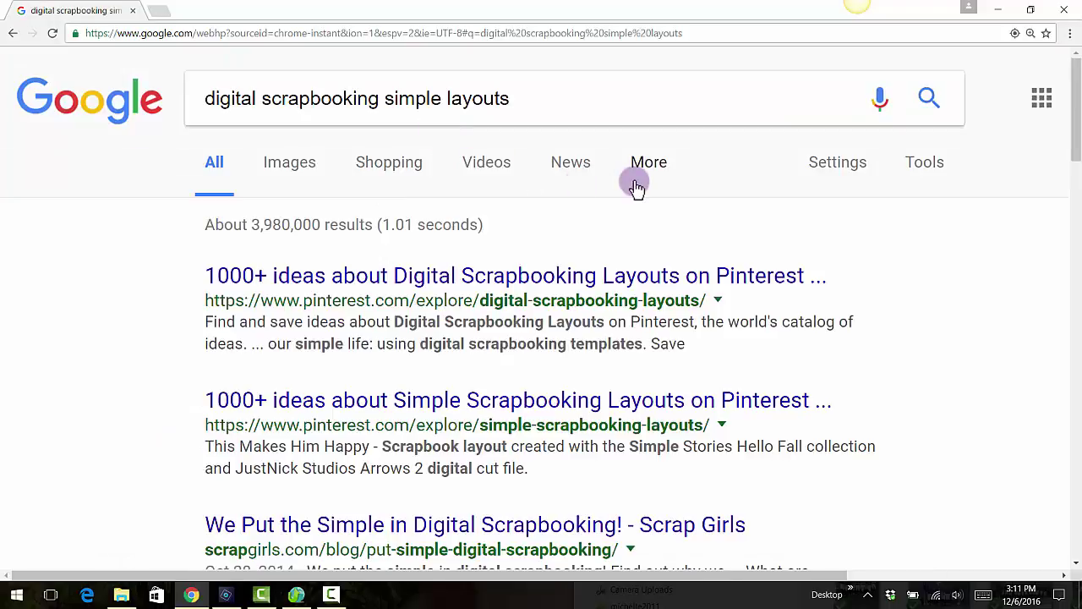
{"action": "left_click", "coordinate": [300, 167]}
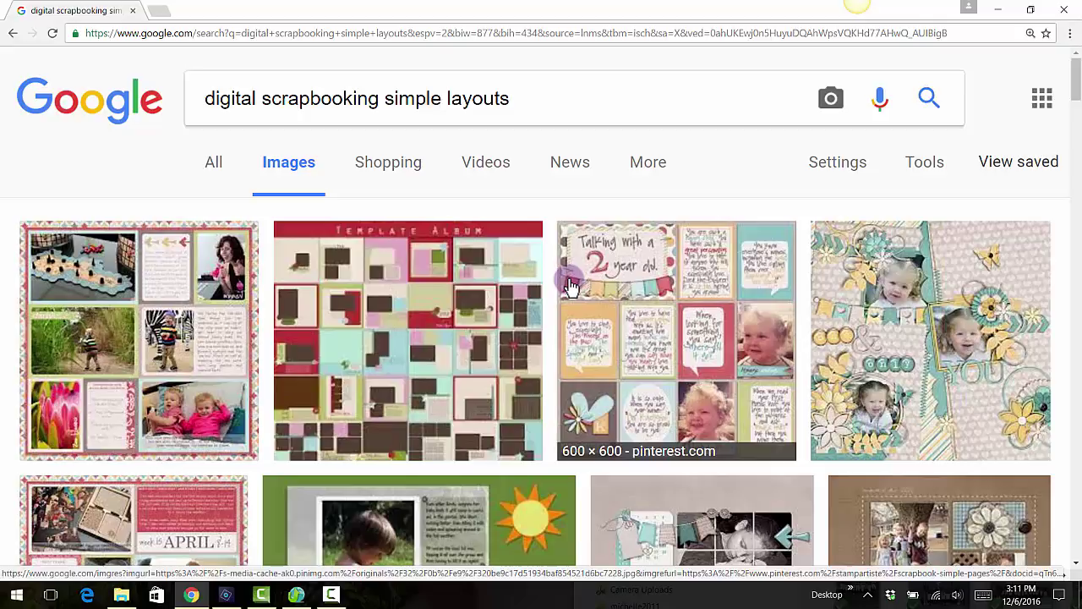
- Browse the image results for simple scrapbook page layout ideas
{"action": "scroll", "coordinate": [571, 286], "scroll_direction": "down", "scroll_amount": 5}
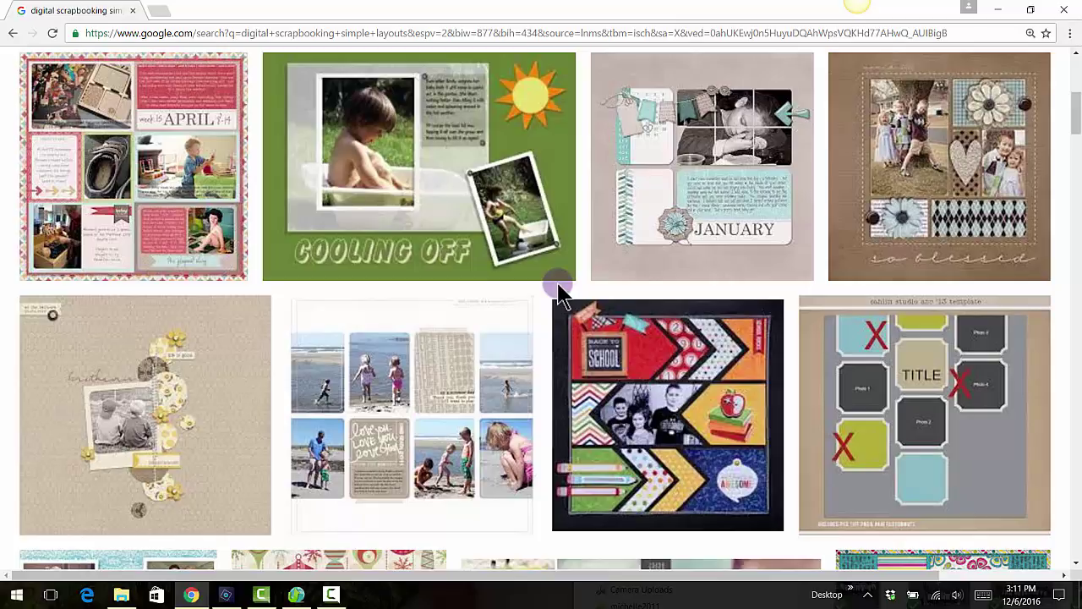
{"action": "scroll", "coordinate": [562, 292], "scroll_direction": "down", "scroll_amount": 6}
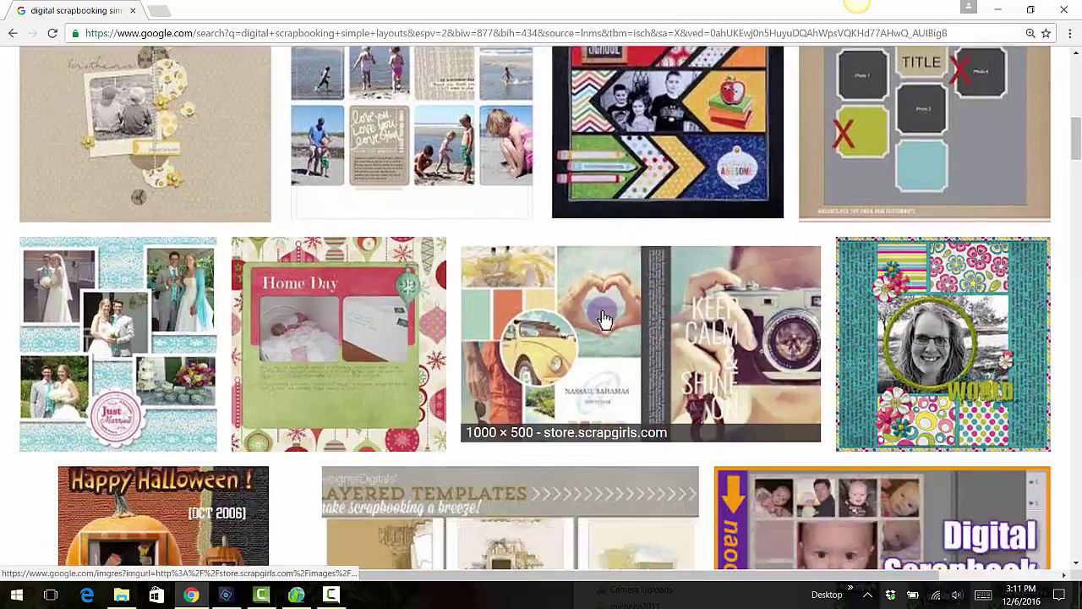
{"action": "scroll", "coordinate": [645, 317], "scroll_direction": "down", "scroll_amount": 5}
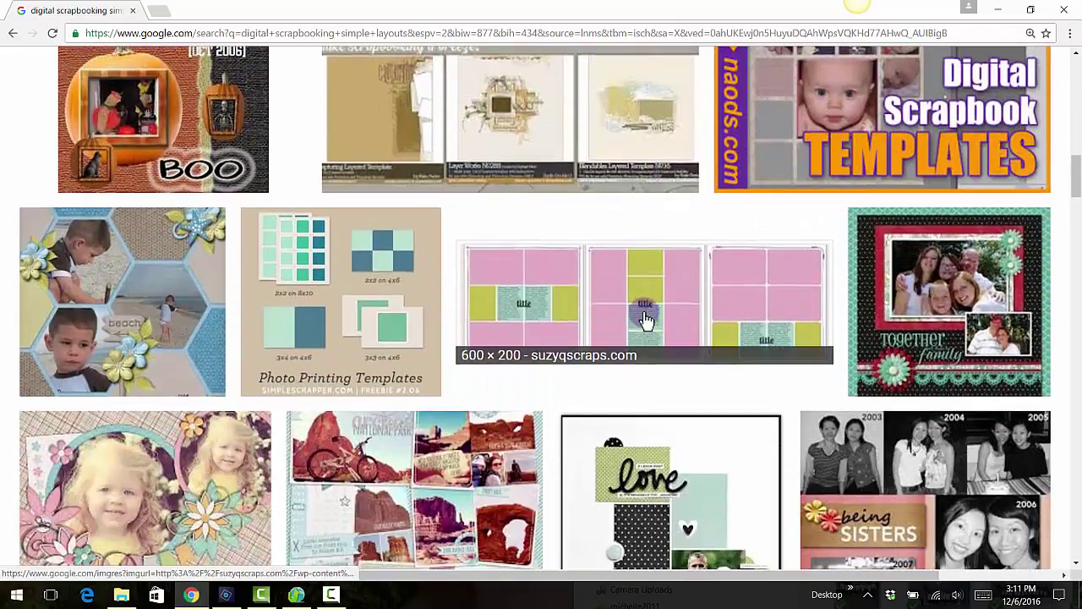
{"action": "scroll", "coordinate": [687, 263], "scroll_direction": "down", "scroll_amount": 3}
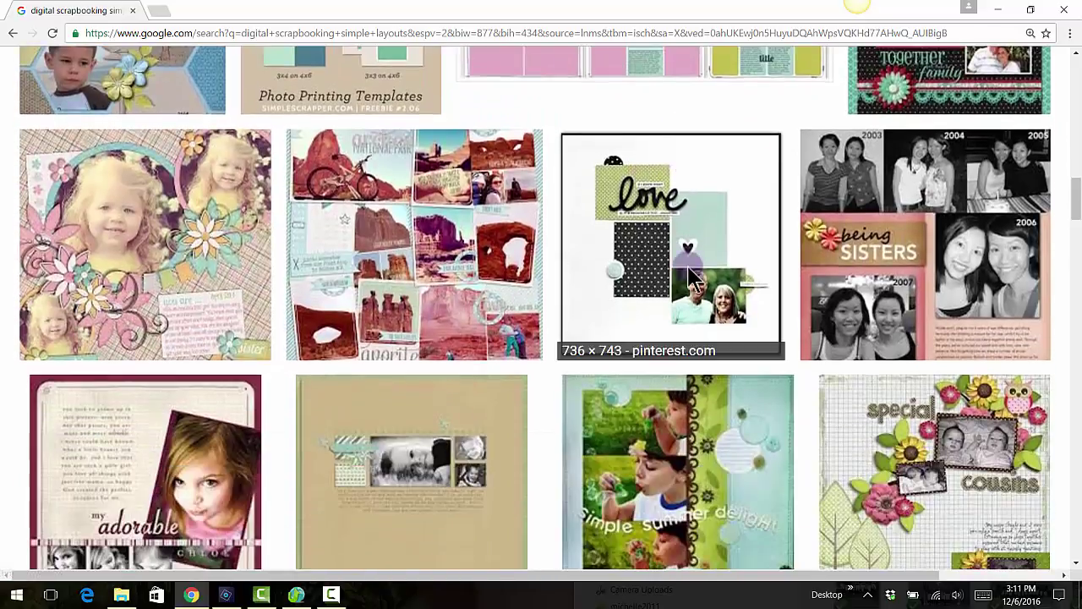
{"action": "scroll", "coordinate": [690, 274], "scroll_direction": "down", "scroll_amount": 3}
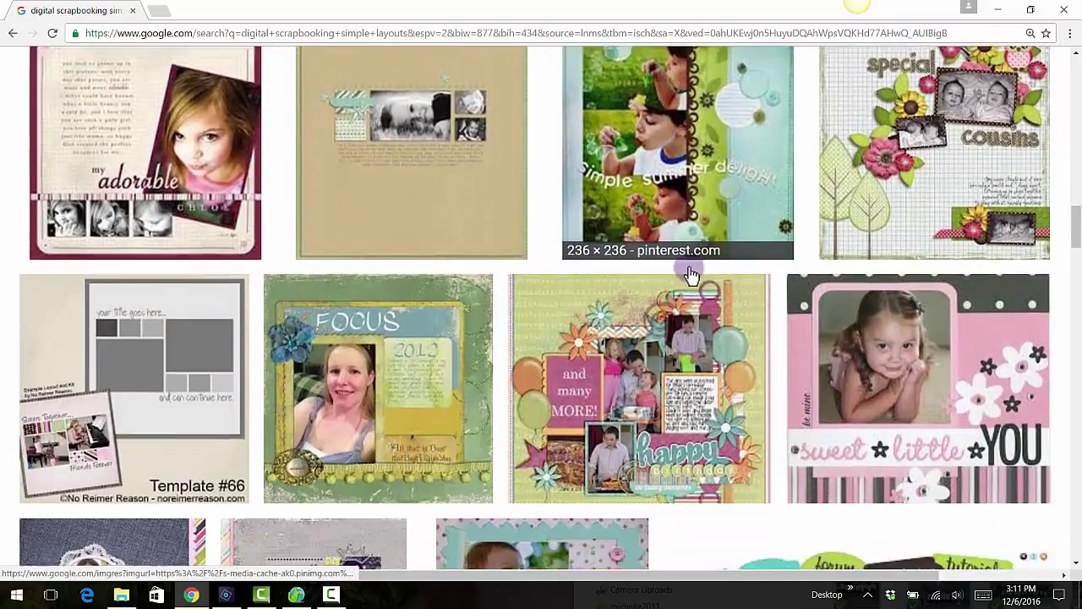
{"action": "scroll", "coordinate": [690, 275], "scroll_direction": "down", "scroll_amount": 3}
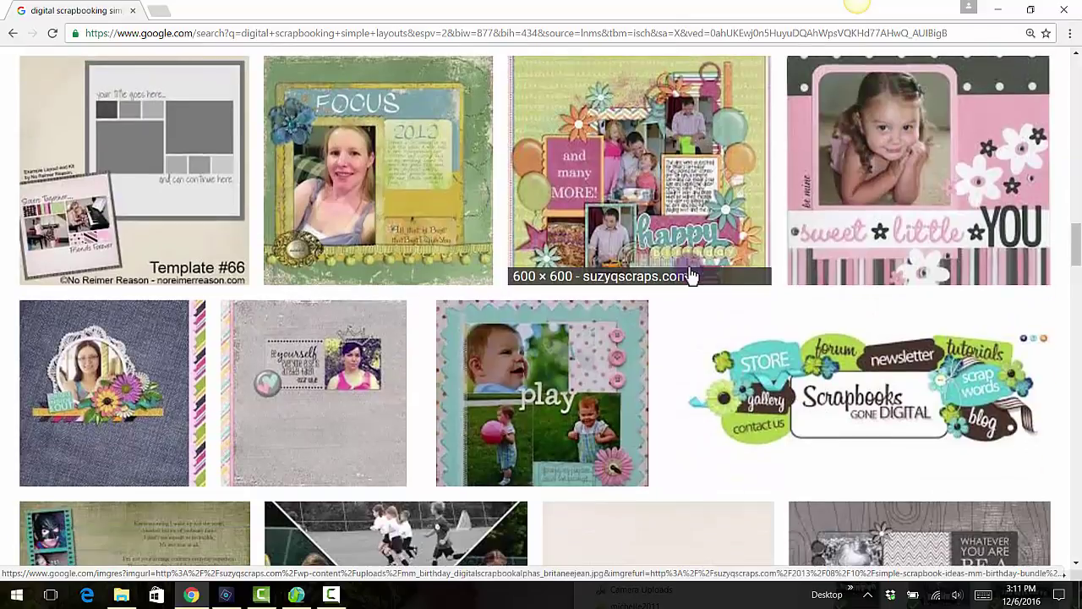
{"action": "scroll", "coordinate": [690, 275], "scroll_direction": "down", "scroll_amount": 3}
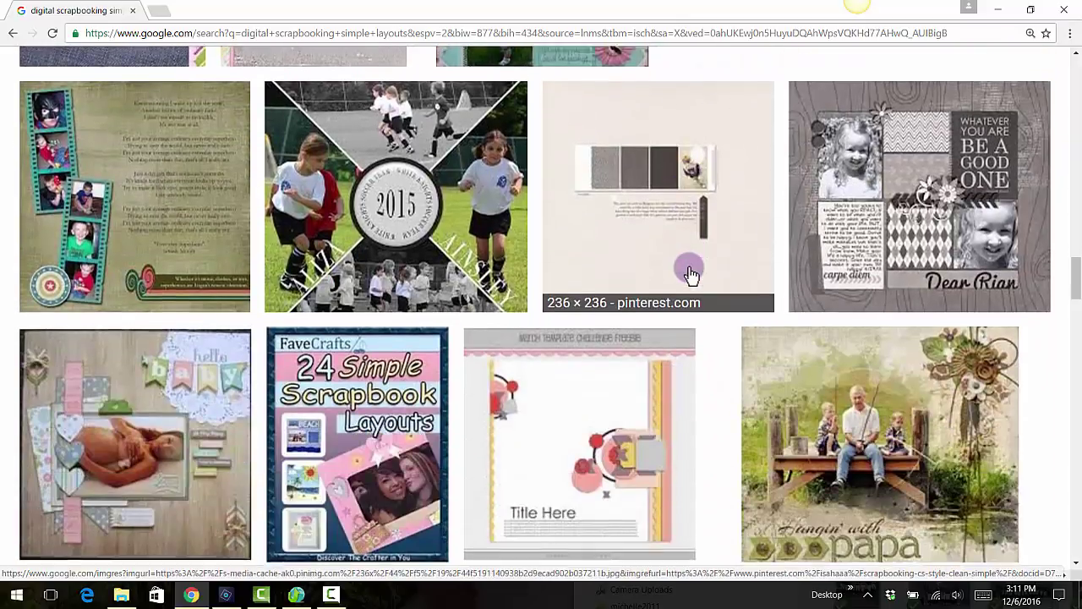
{"action": "scroll", "coordinate": [690, 275], "scroll_direction": "down", "scroll_amount": 1}
{"action": "scroll", "coordinate": [690, 275], "scroll_direction": "down", "scroll_amount": 2}
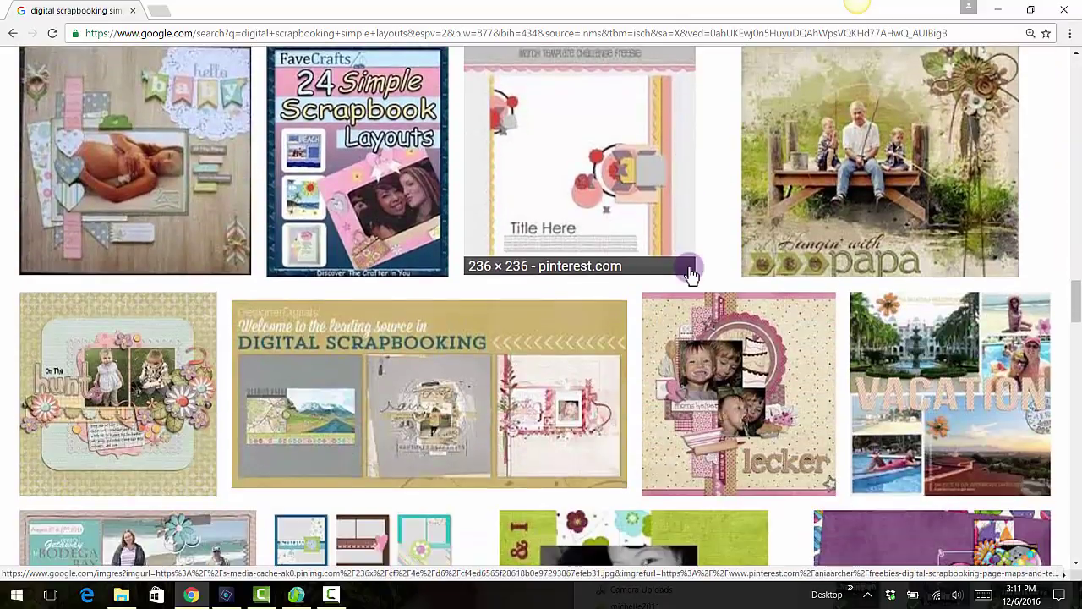
{"action": "scroll", "coordinate": [690, 275], "scroll_direction": "down", "scroll_amount": 2}
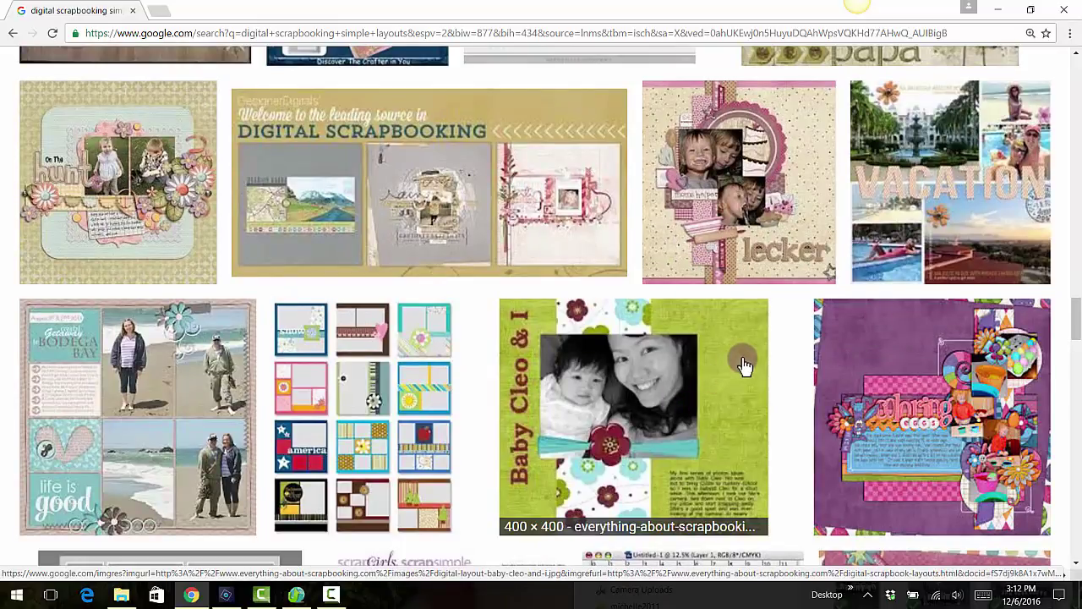
{"action": "scroll", "coordinate": [744, 365], "scroll_direction": "down", "scroll_amount": 6}
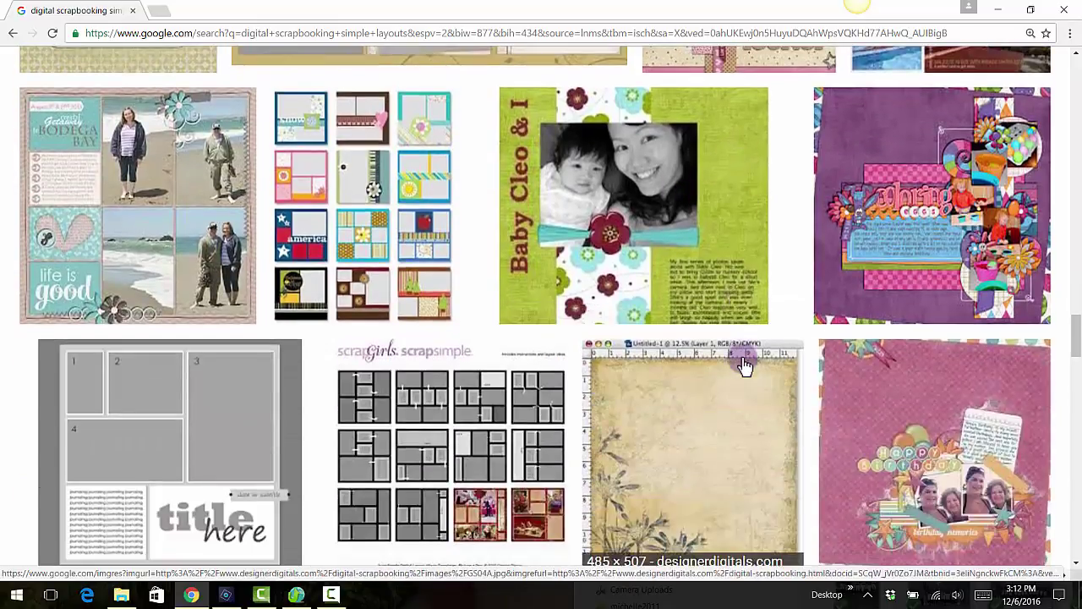
{"action": "scroll", "coordinate": [744, 365], "scroll_direction": "down", "scroll_amount": 1}
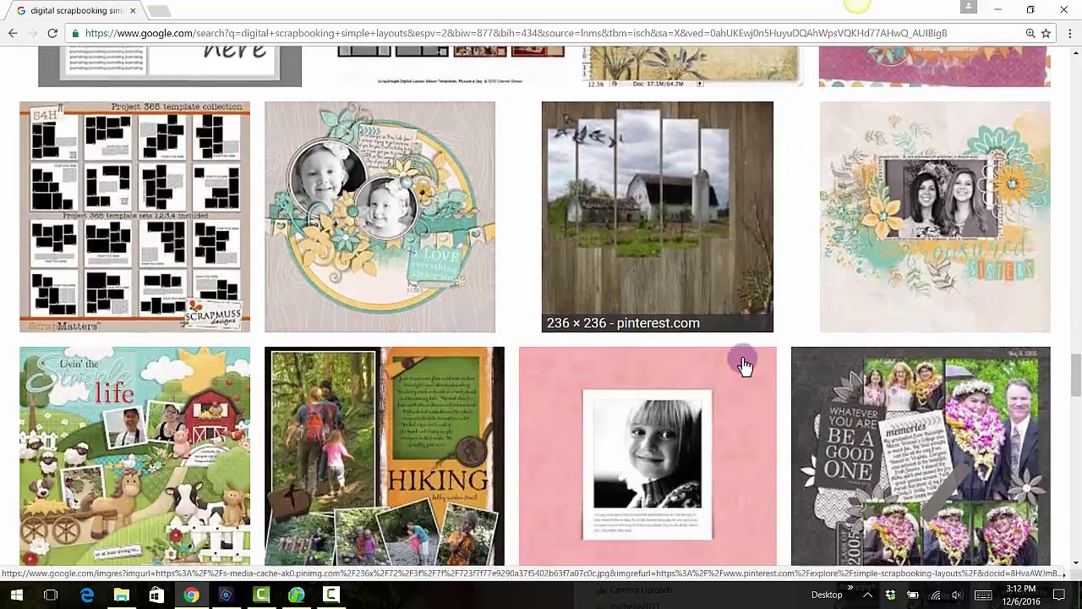
{"action": "scroll", "coordinate": [741, 361], "scroll_direction": "down", "scroll_amount": 1}
- Switch to Photoshop Elements and open the layout sketch thumbnail.jpg
{"action": "mouse_move", "coordinate": [319, 574]}
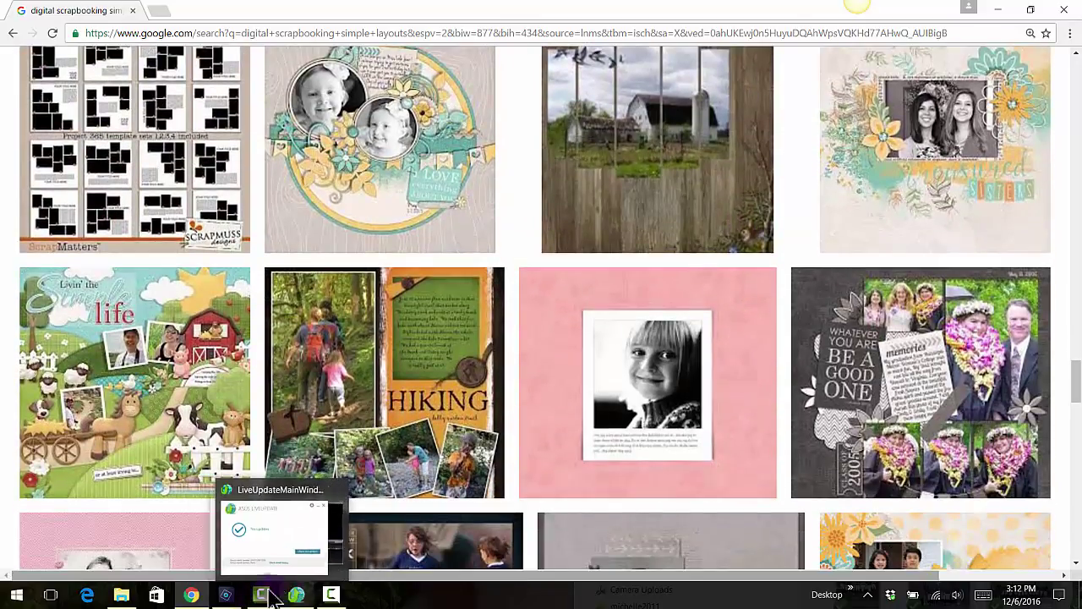
{"action": "left_click", "coordinate": [225, 597]}
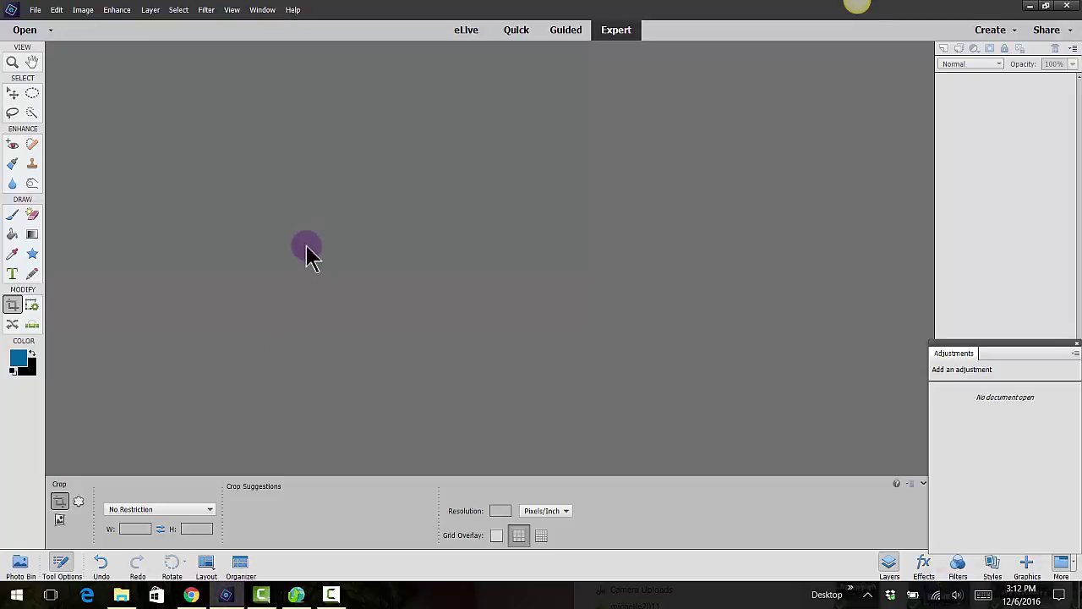
{"action": "left_click", "coordinate": [35, 9]}
{"action": "left_click", "coordinate": [37, 38]}
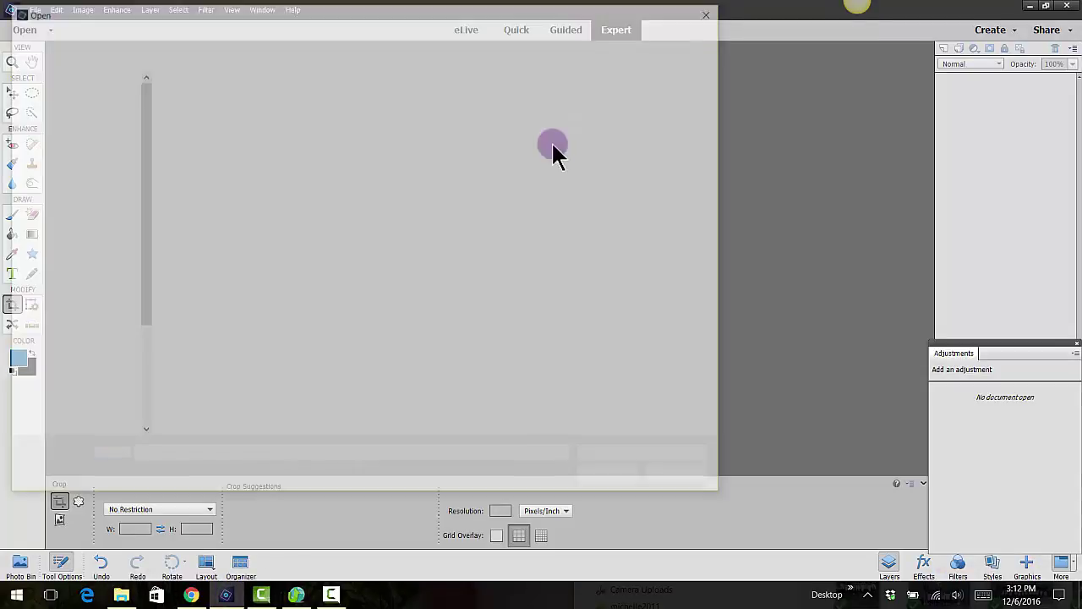
{"action": "left_click", "coordinate": [194, 196]}
{"action": "left_click", "coordinate": [611, 479]}
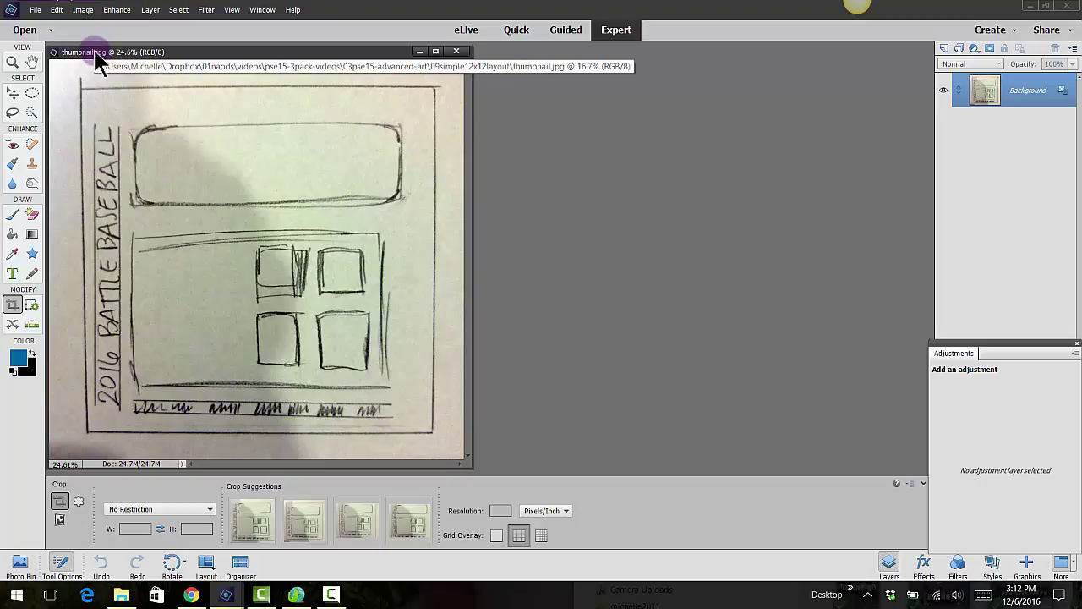
- Create a new blank file with the Scrapbooking document type at 12 in x 12 in
{"action": "left_click", "coordinate": [37, 10]}
{"action": "mouse_move", "coordinate": [42, 24]}
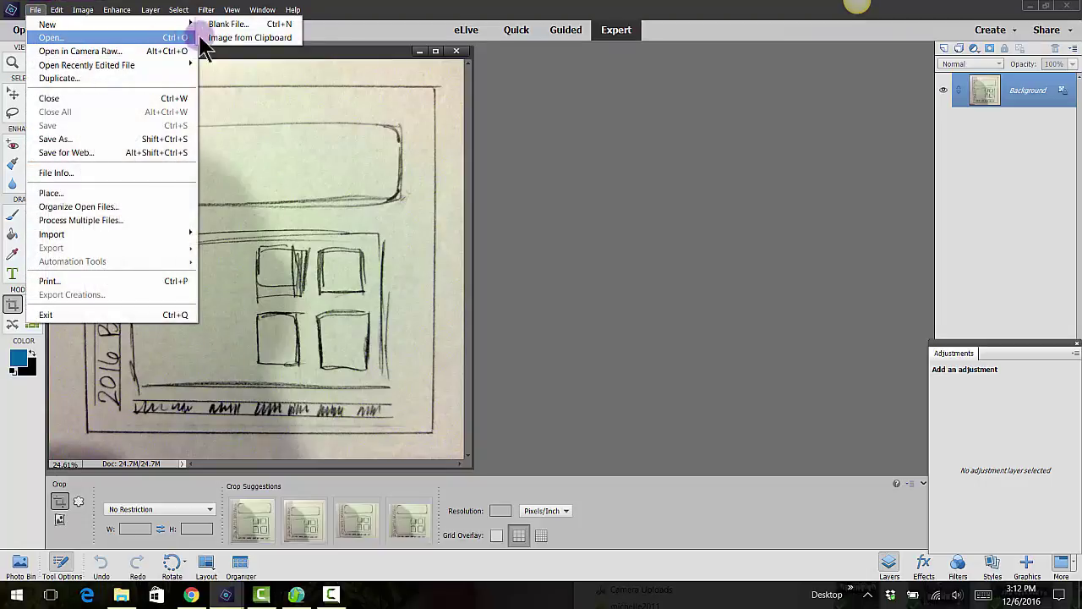
{"action": "left_click", "coordinate": [227, 27]}
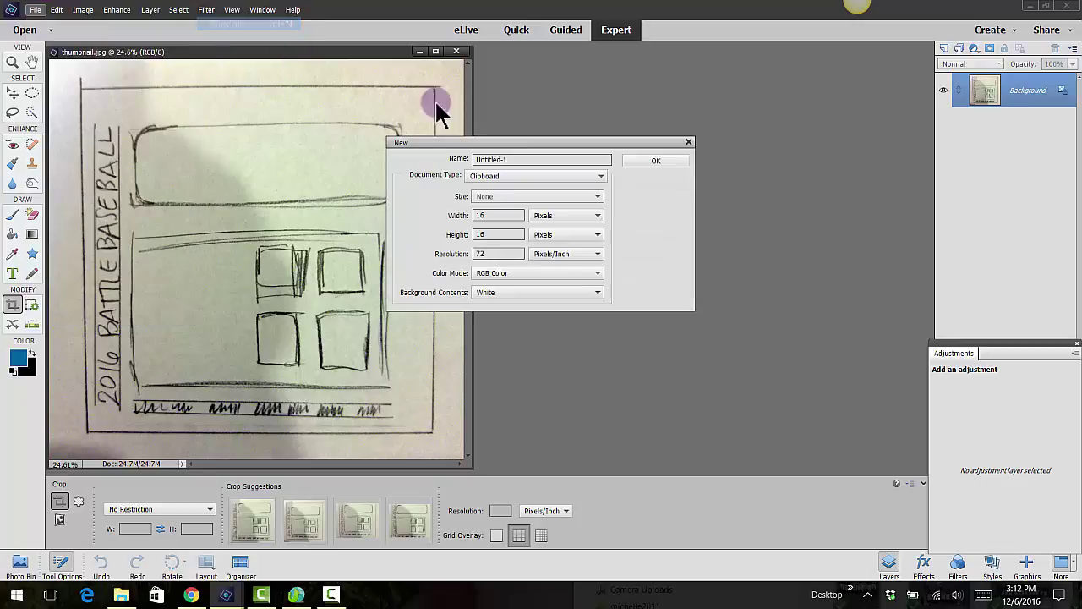
{"action": "left_click", "coordinate": [595, 215]}
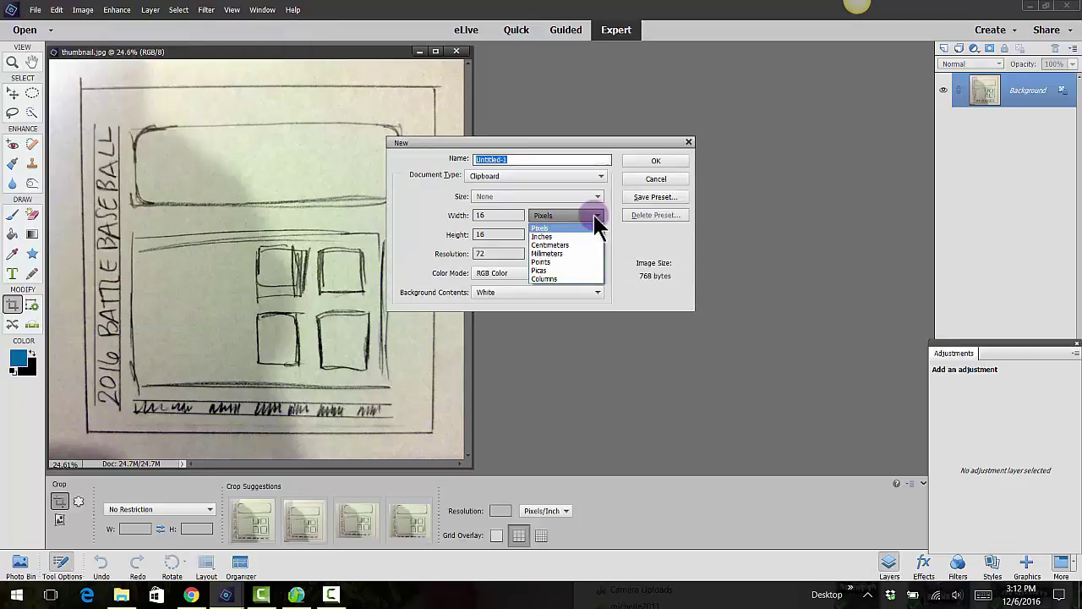
{"action": "left_click", "coordinate": [537, 172]}
{"action": "left_click", "coordinate": [487, 177]}
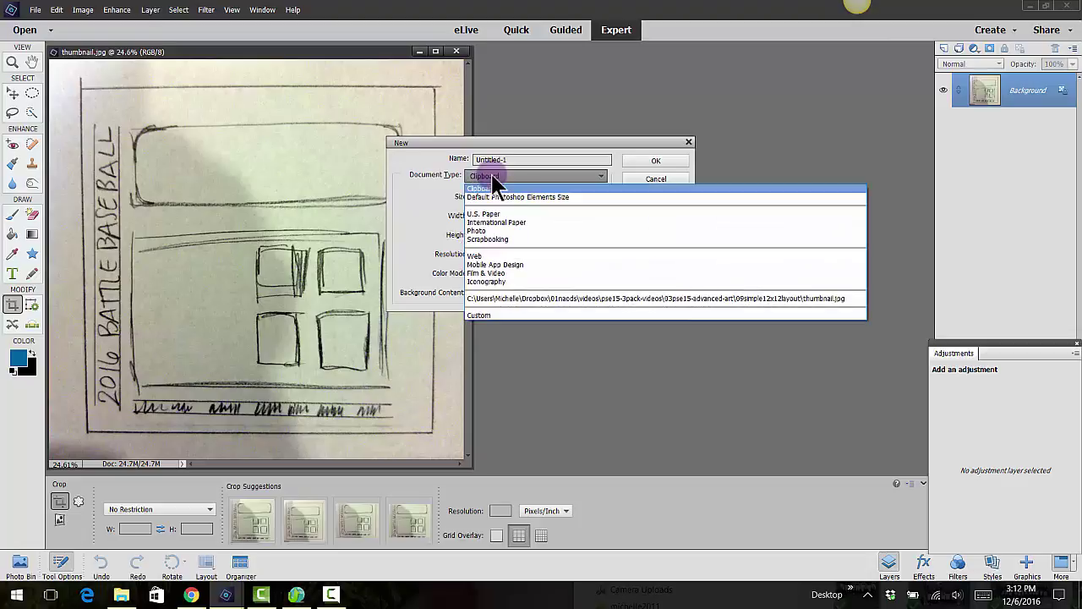
{"action": "left_click", "coordinate": [482, 238]}
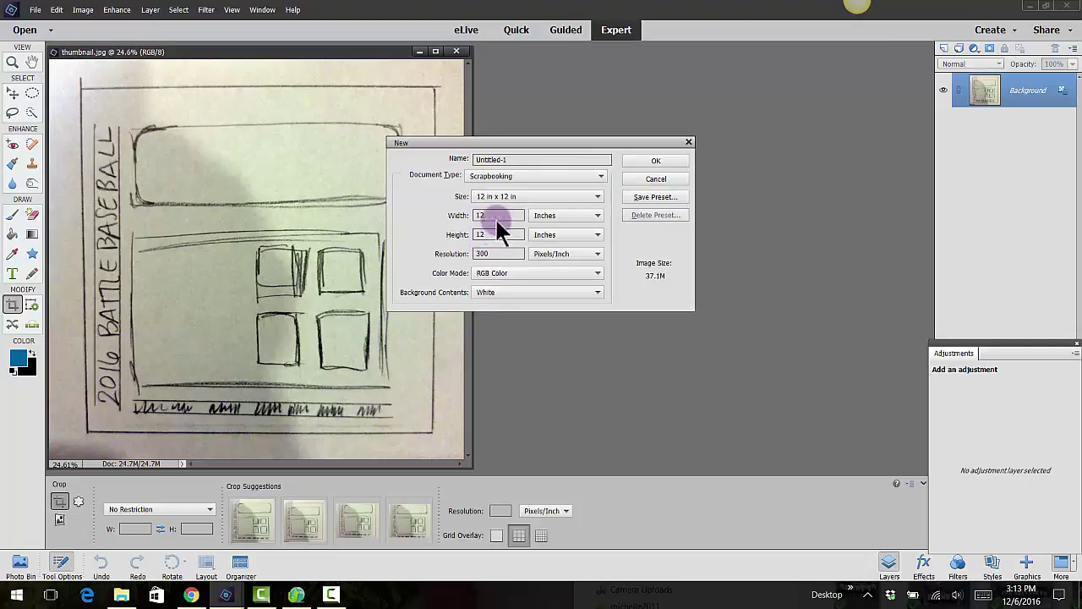
{"action": "left_click", "coordinate": [497, 196]}
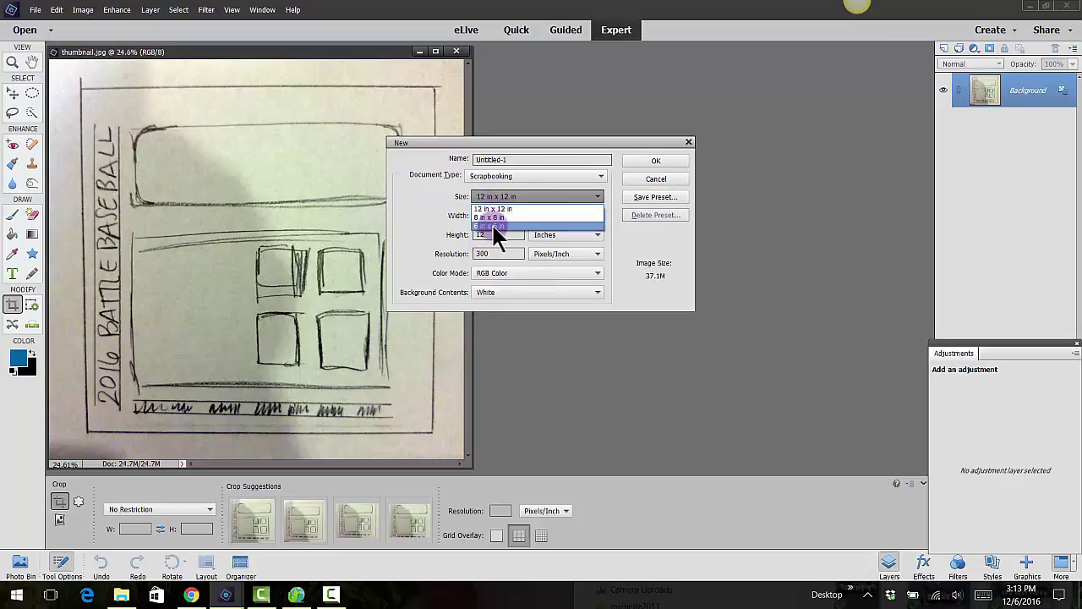
{"action": "left_click", "coordinate": [494, 208]}
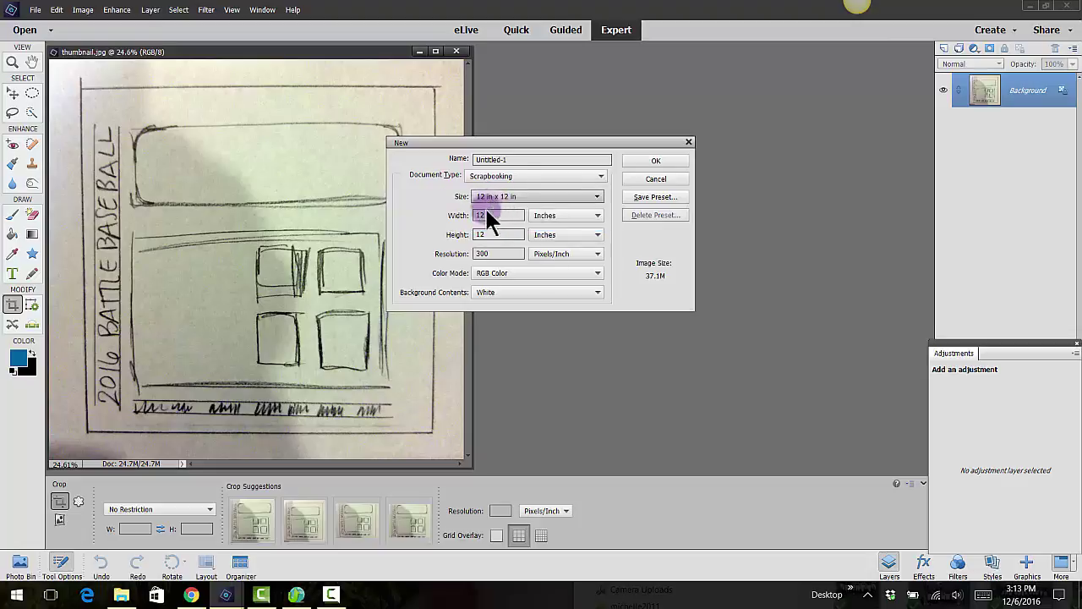
{"action": "left_click", "coordinate": [637, 159]}
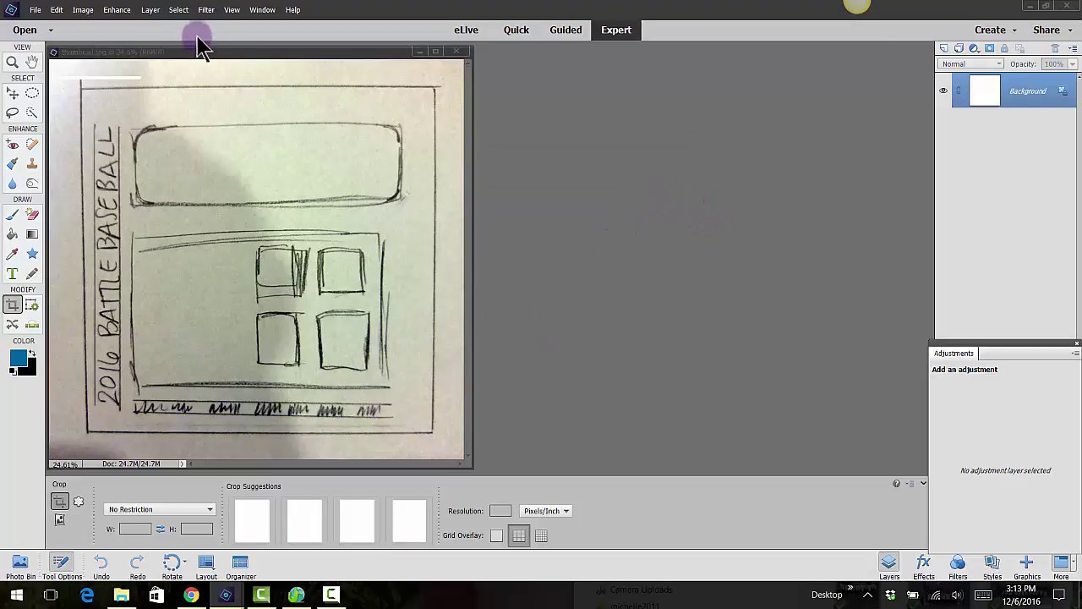
- Move the blank document's floating window beside the sketch, slightly overlapping the sketch window's edge
{"action": "left_click_drag", "start_coordinate": [201, 56], "coordinate": [748, 143]}
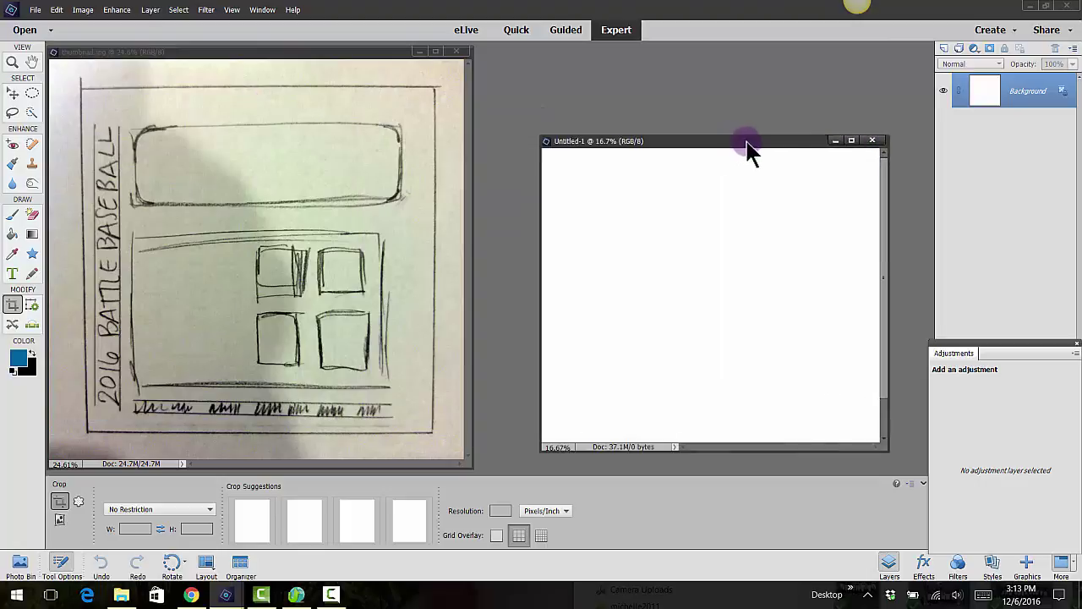
{"action": "double_click", "coordinate": [738, 144]}
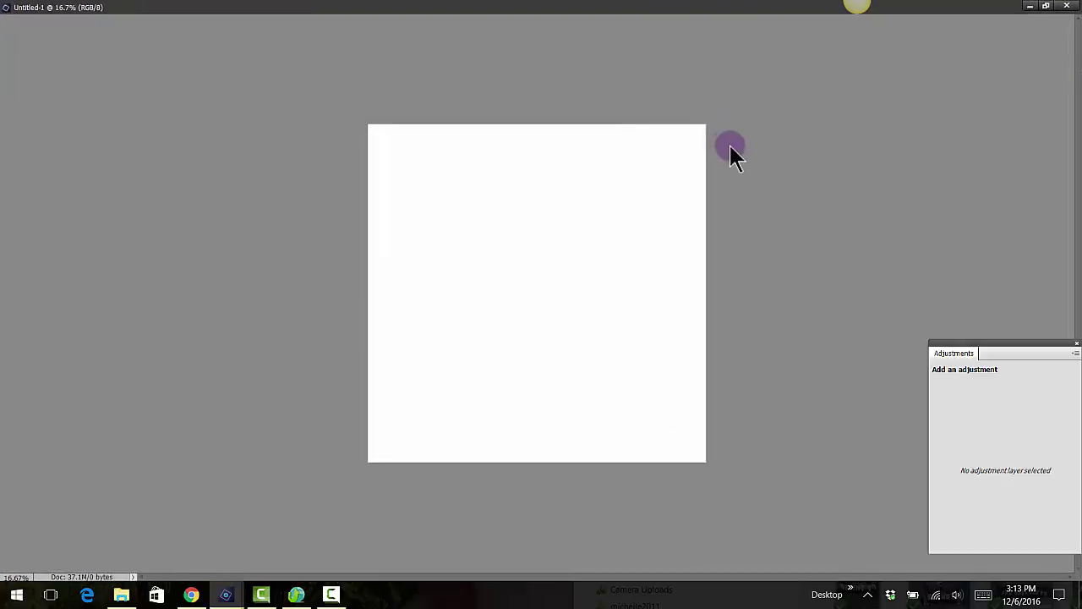
{"action": "left_click", "coordinate": [1046, 6]}
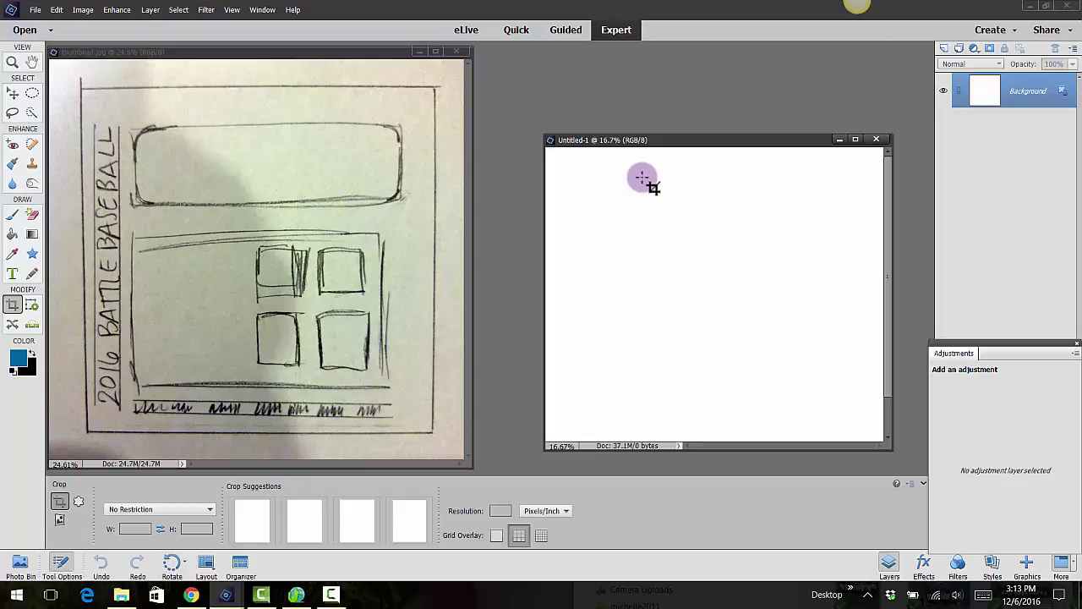
{"action": "left_click", "coordinate": [262, 10]}
{"action": "mouse_move", "coordinate": [264, 37]}
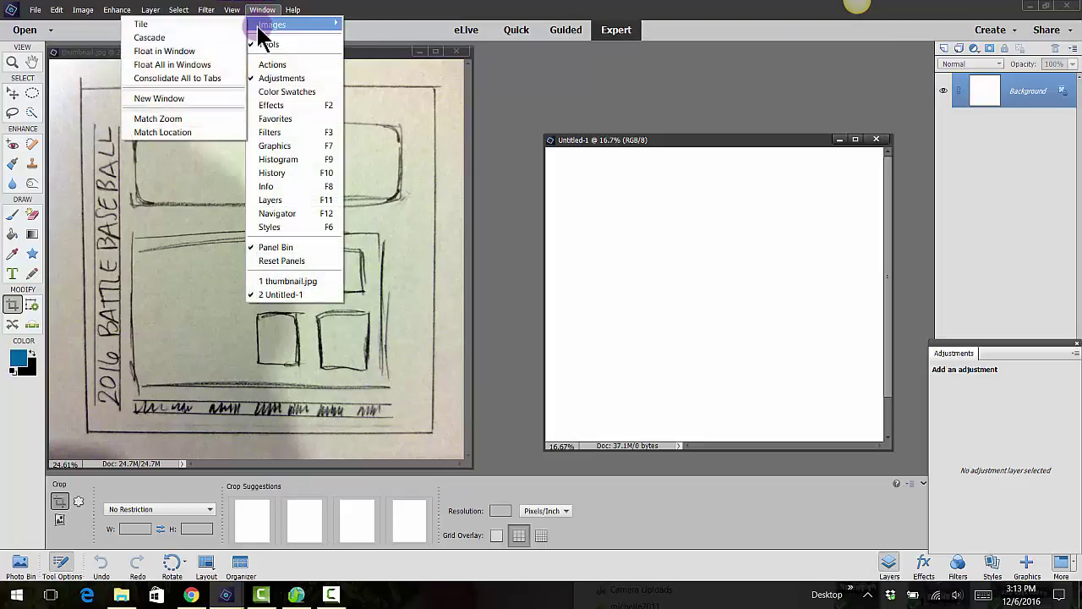
{"action": "left_click", "coordinate": [711, 145]}
{"action": "left_click_drag", "start_coordinate": [710, 146], "coordinate": [590, 112]}
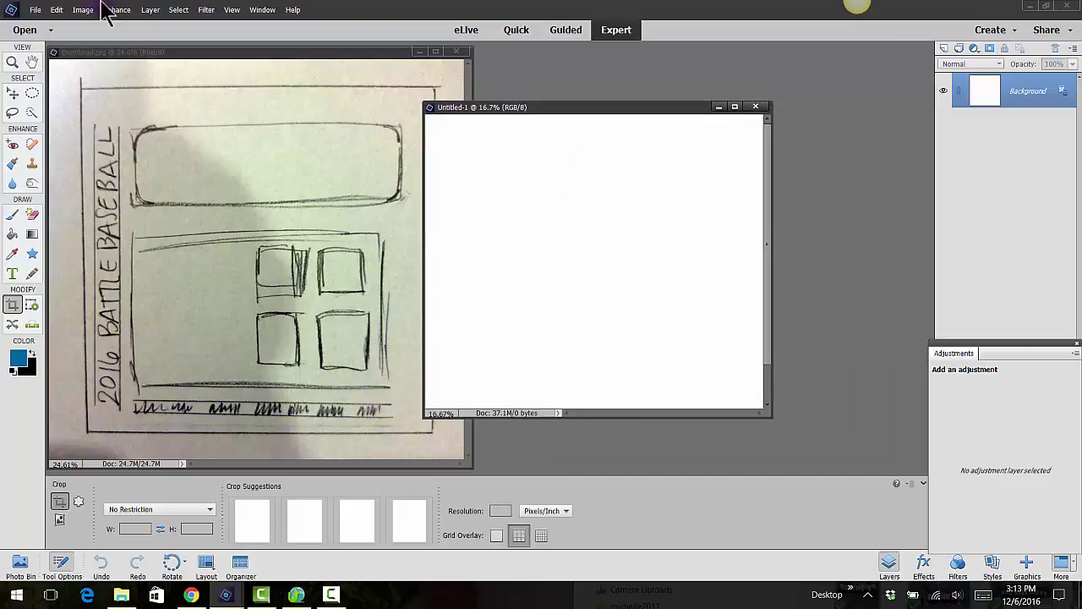
- Show the rulers and enlarge the blank document's window until the whole page fits inside it
{"action": "left_click", "coordinate": [233, 10]}
{"action": "left_click", "coordinate": [249, 127]}
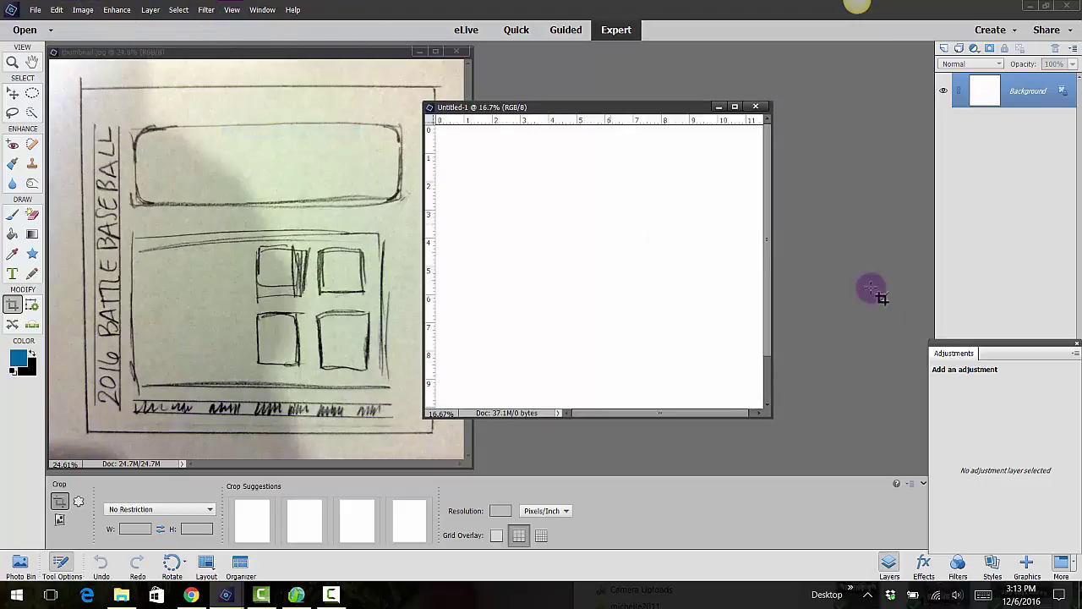
{"action": "left_click_drag", "start_coordinate": [767, 415], "coordinate": [871, 461]}
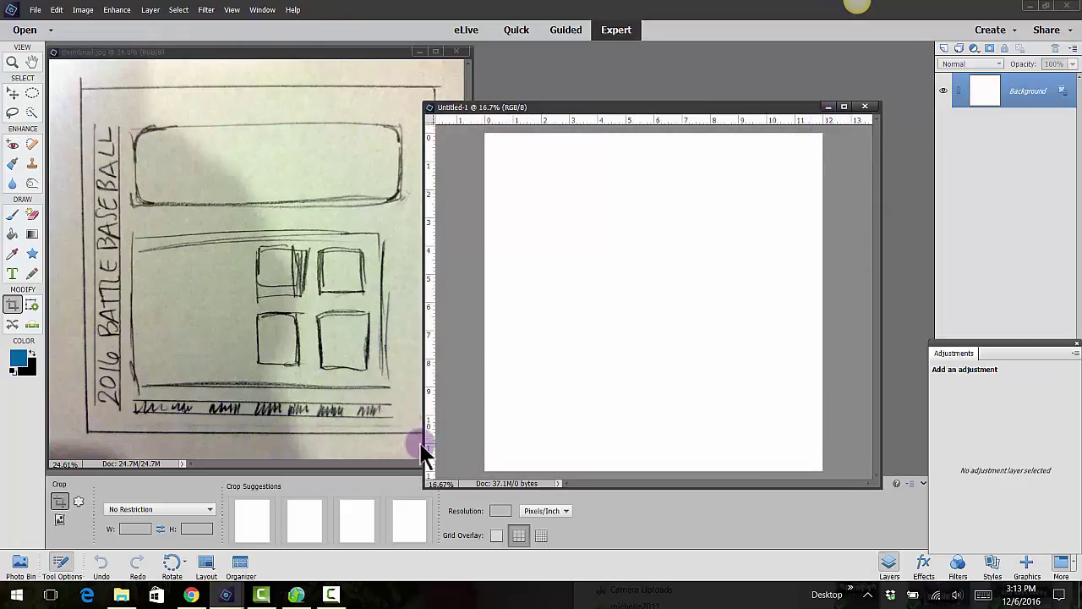
- Enlarge the blank page's window slightly and check the page's pixel dimensions, document size and resolution in the Image Size settings
{"action": "left_click_drag", "start_coordinate": [877, 483], "coordinate": [888, 513]}
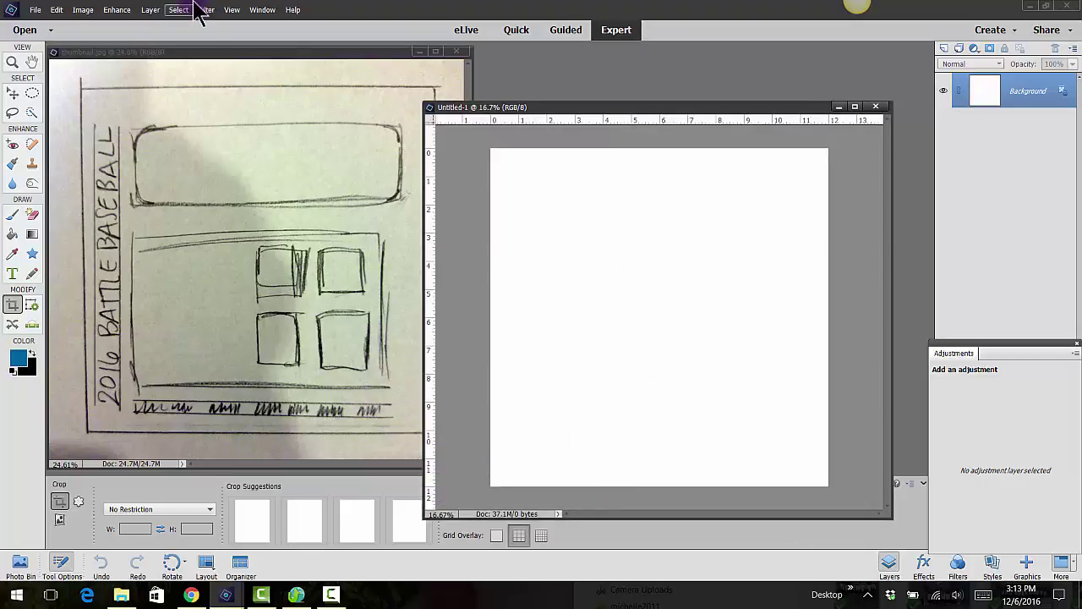
{"action": "left_click", "coordinate": [84, 10]}
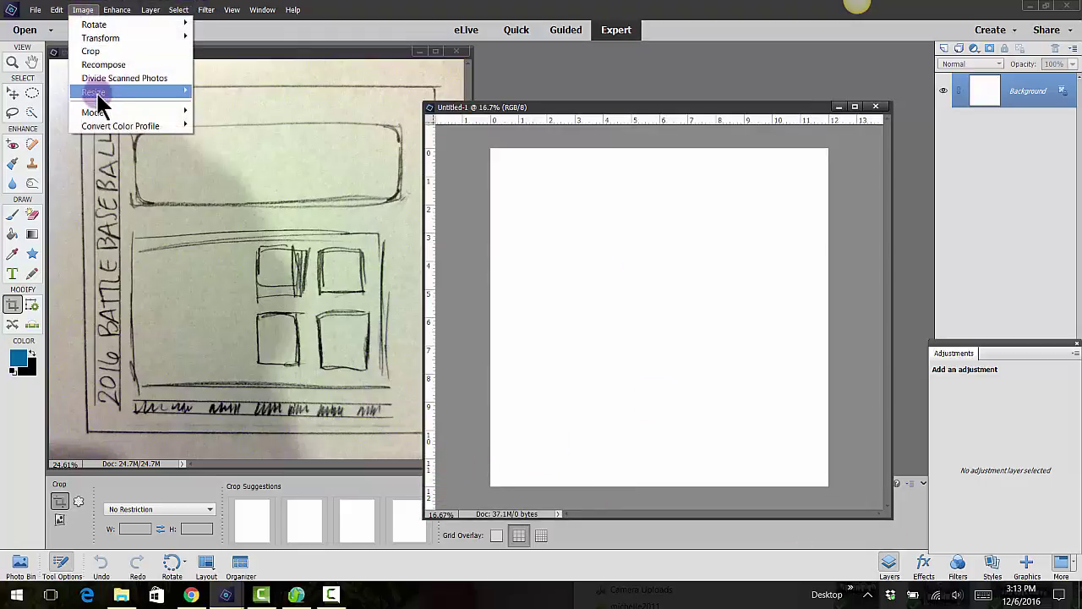
{"action": "mouse_move", "coordinate": [101, 91]}
{"action": "left_click", "coordinate": [218, 91]}
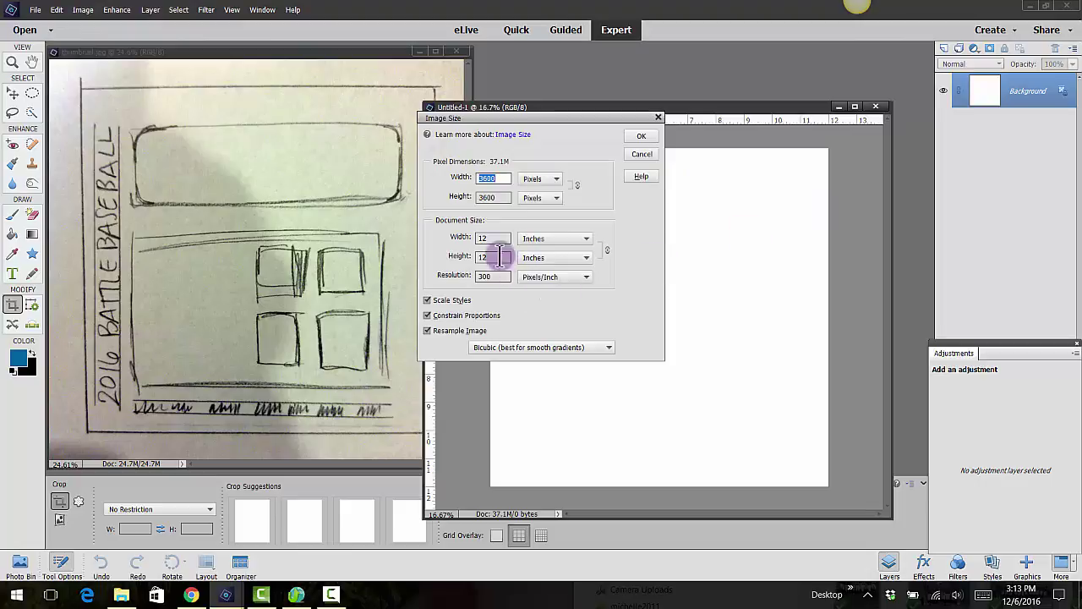
{"action": "left_click", "coordinate": [640, 154]}
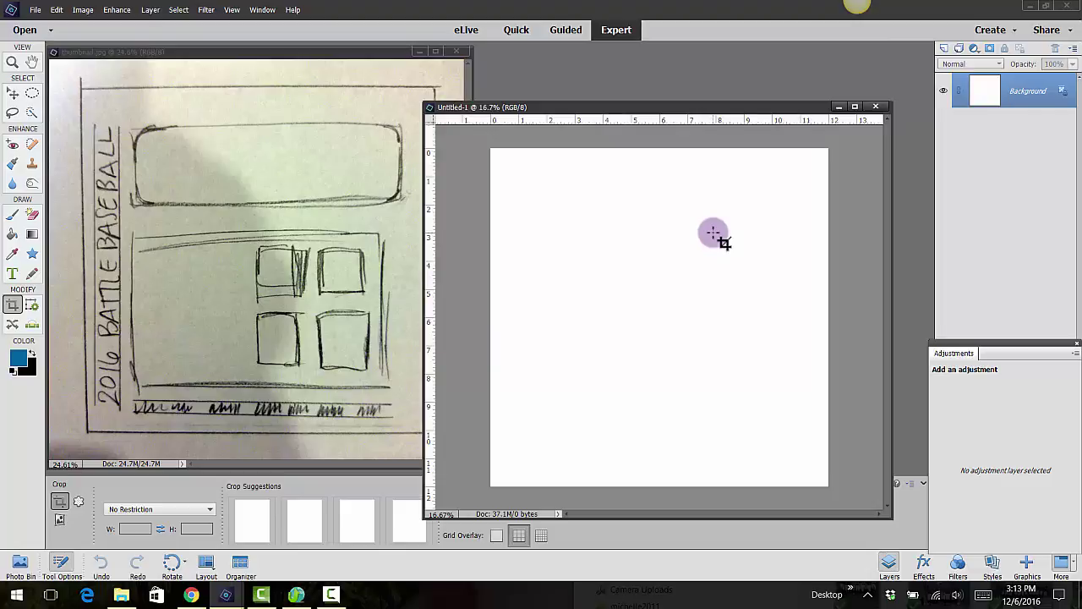
- Save the blank page in the 09simple12x12layout folder as 1st-layout in Photoshop (PSD) format
{"action": "left_click", "coordinate": [35, 9]}
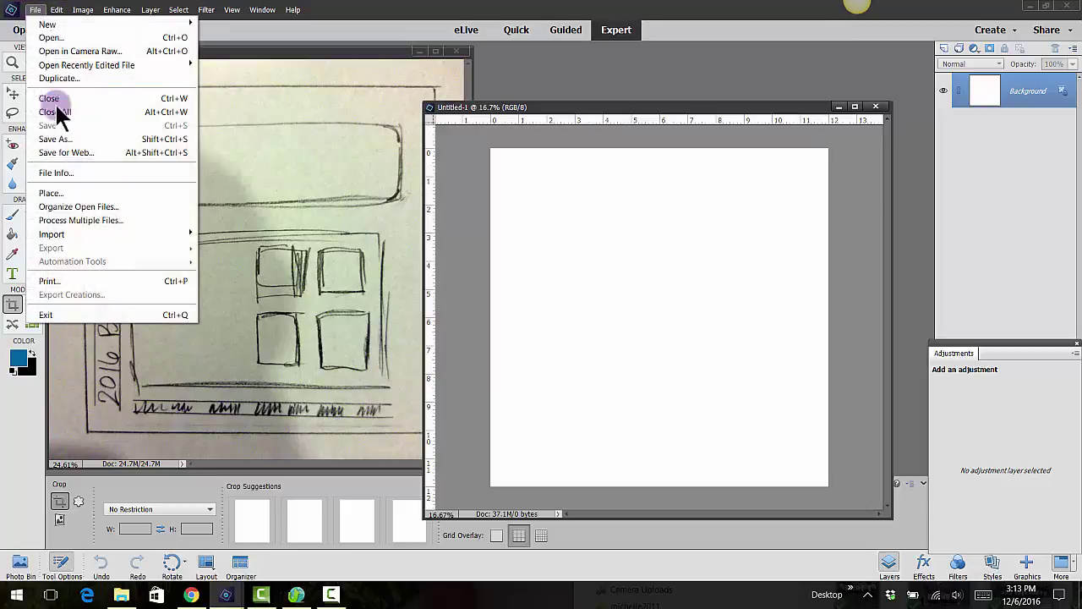
{"action": "left_click", "coordinate": [56, 140]}
{"action": "left_click", "coordinate": [244, 442]}
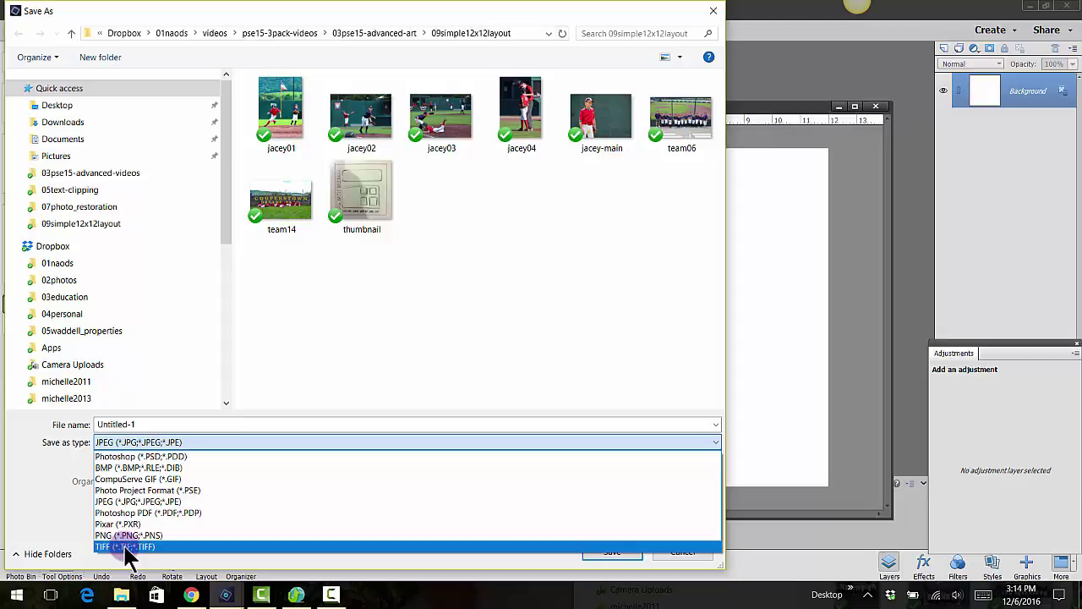
{"action": "left_click", "coordinate": [149, 457]}
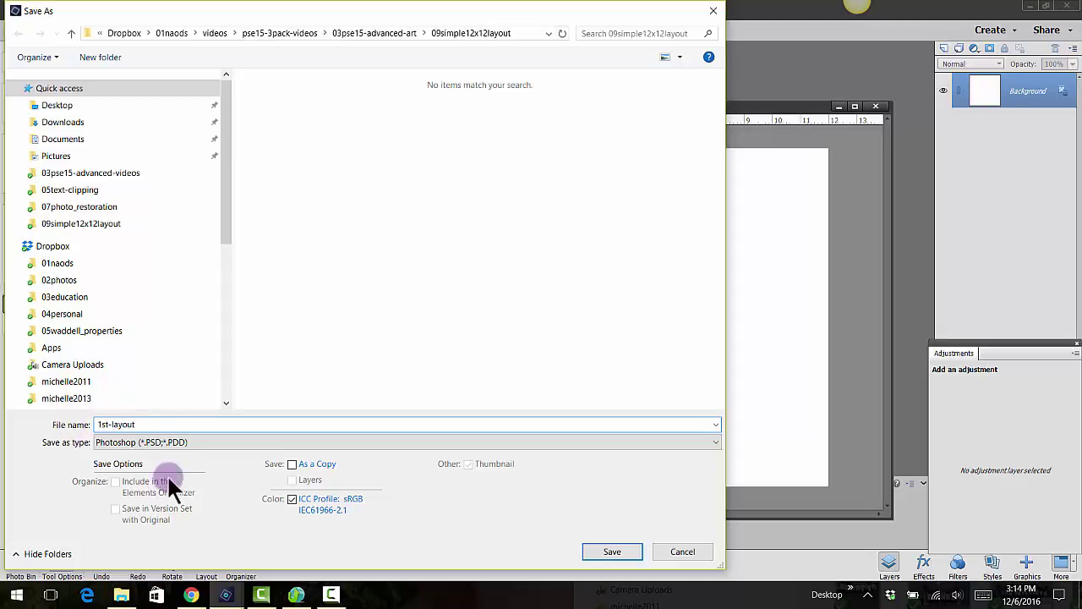
{"action": "left_click", "coordinate": [612, 551]}
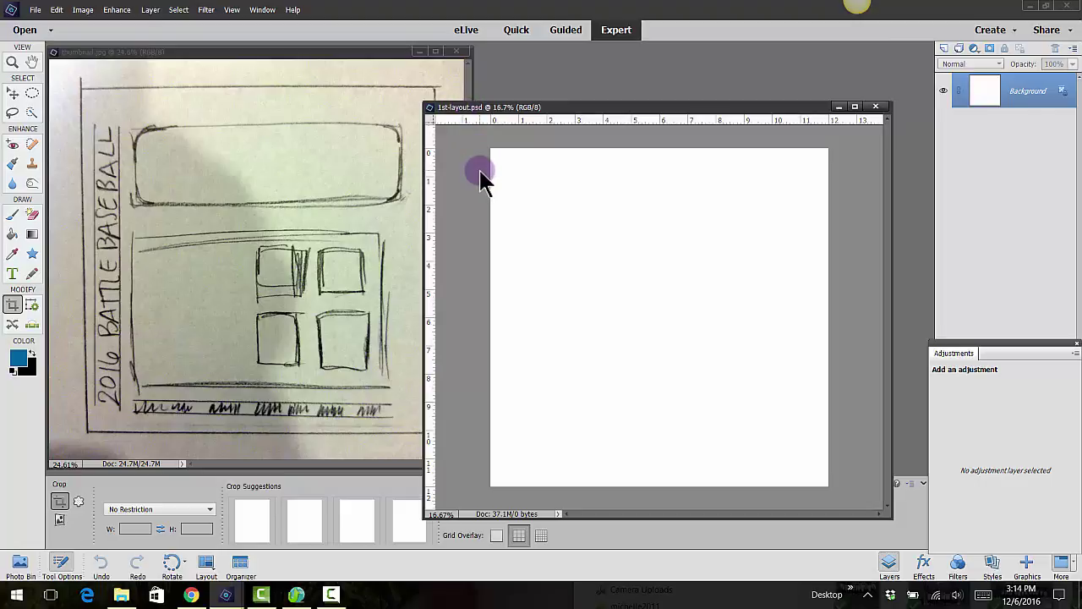
- Place the jacey-main photo from the 09simple12x12layout folder onto the layout page
{"action": "left_click", "coordinate": [36, 11]}
{"action": "left_click", "coordinate": [54, 196]}
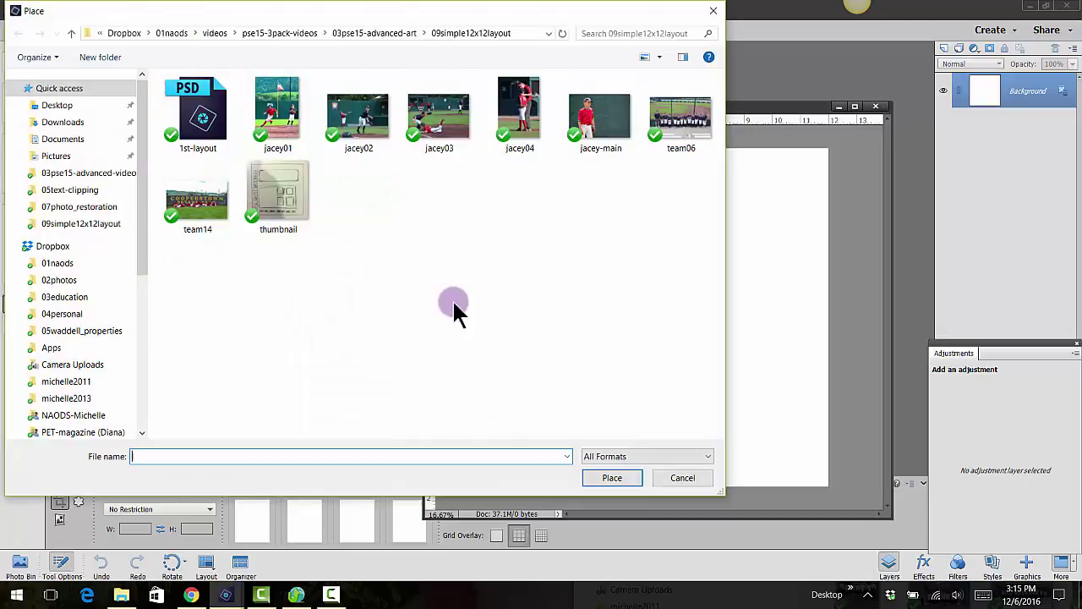
{"action": "left_click", "coordinate": [599, 129]}
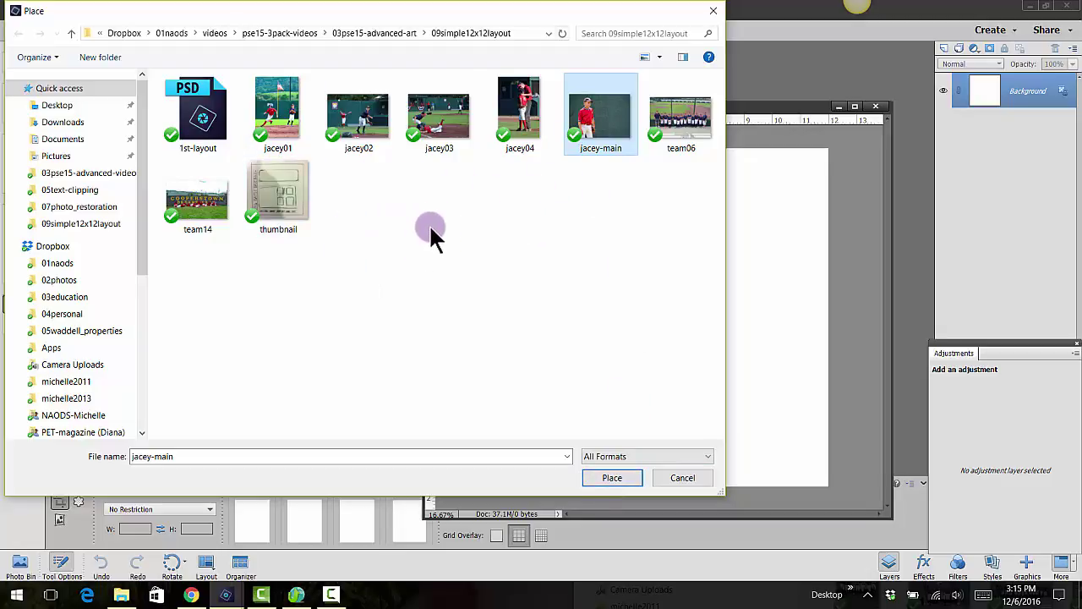
{"action": "left_click", "coordinate": [609, 478]}
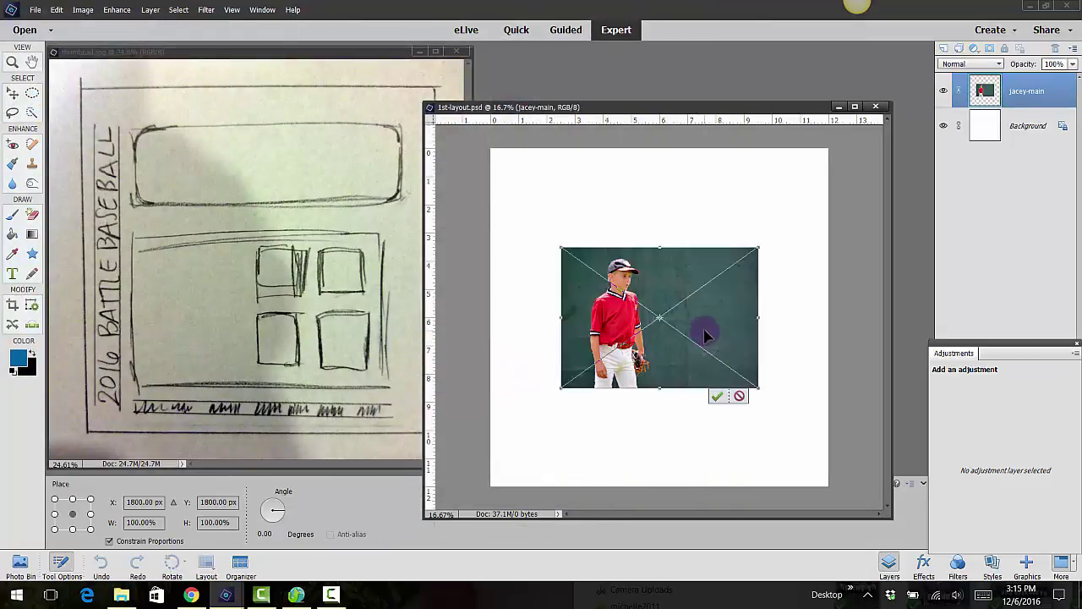
- Scale the placed main photo to about 129% and position it in the lower right part of the page, leaving a wider left margin
{"action": "left_click_drag", "start_coordinate": [706, 335], "coordinate": [674, 398]}
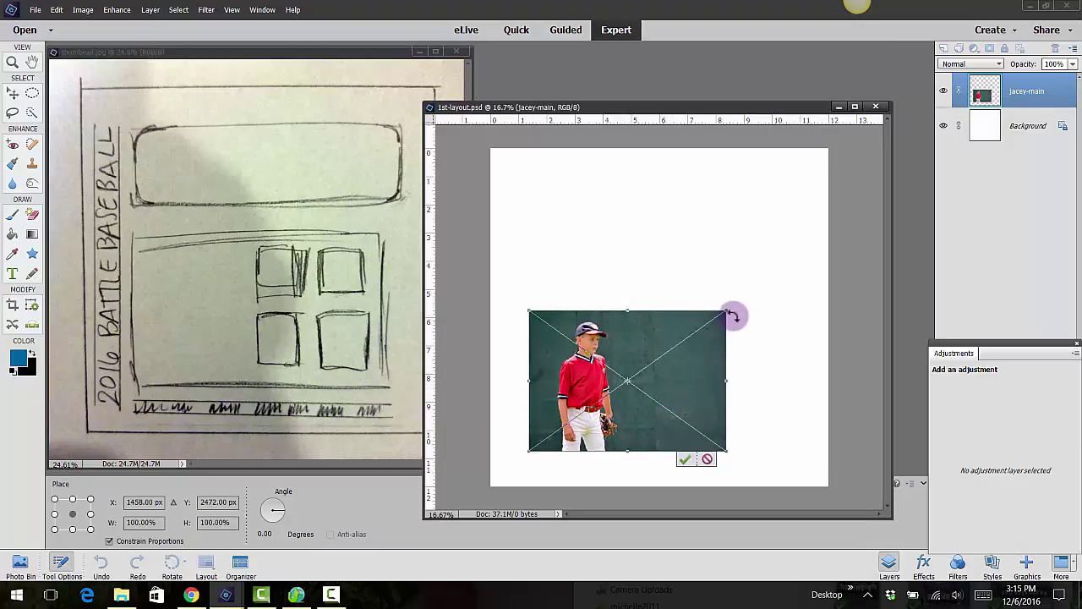
{"action": "left_click_drag", "start_coordinate": [736, 304], "coordinate": [783, 270]}
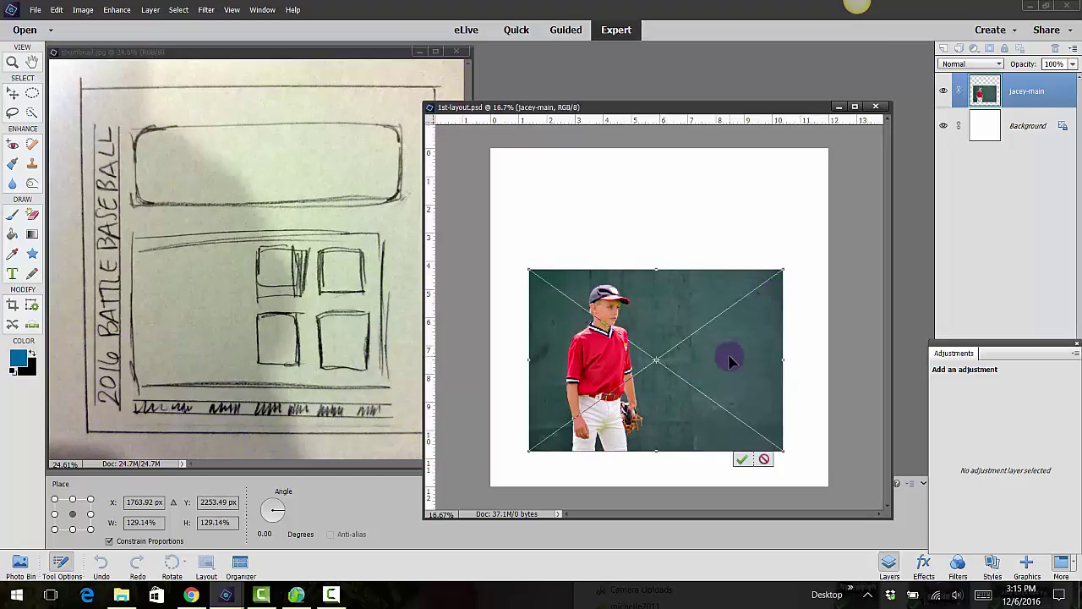
{"action": "left_click_drag", "start_coordinate": [730, 361], "coordinate": [734, 368]}
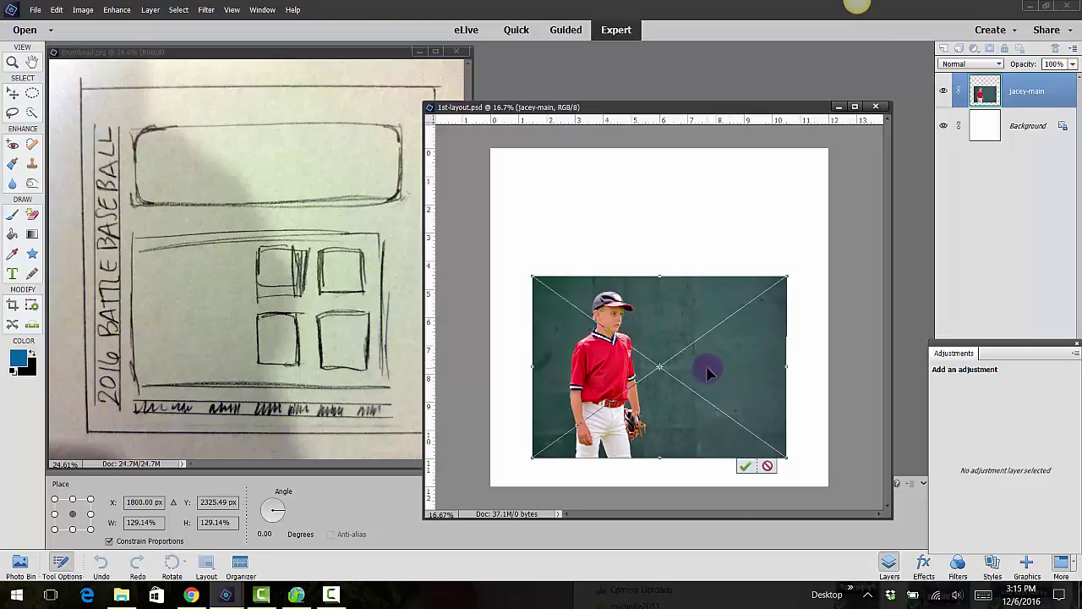
{"action": "left_click", "coordinate": [746, 466]}
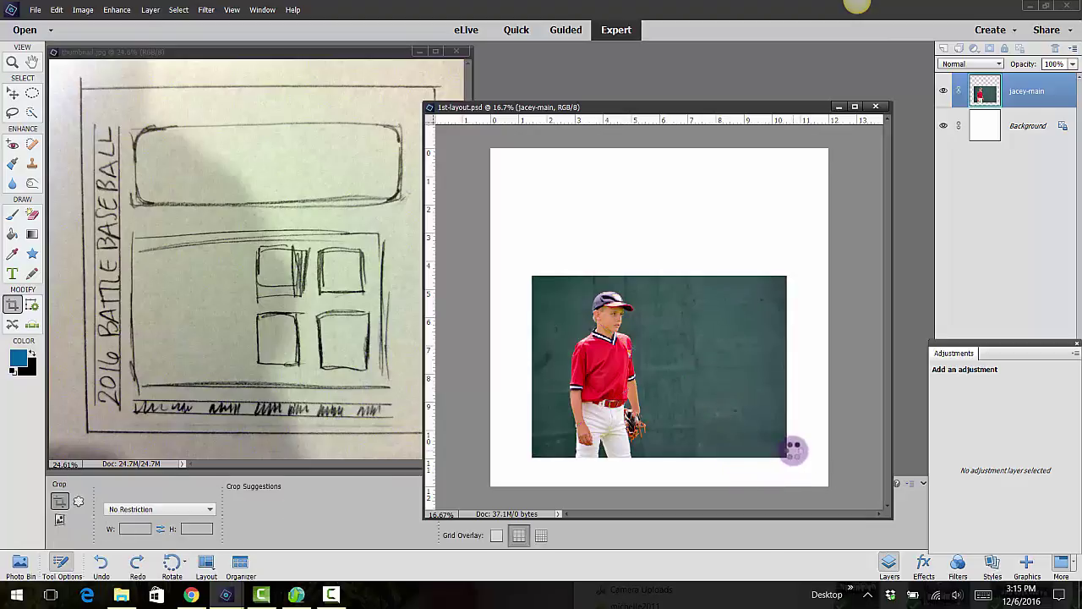
{"action": "left_click", "coordinate": [11, 93]}
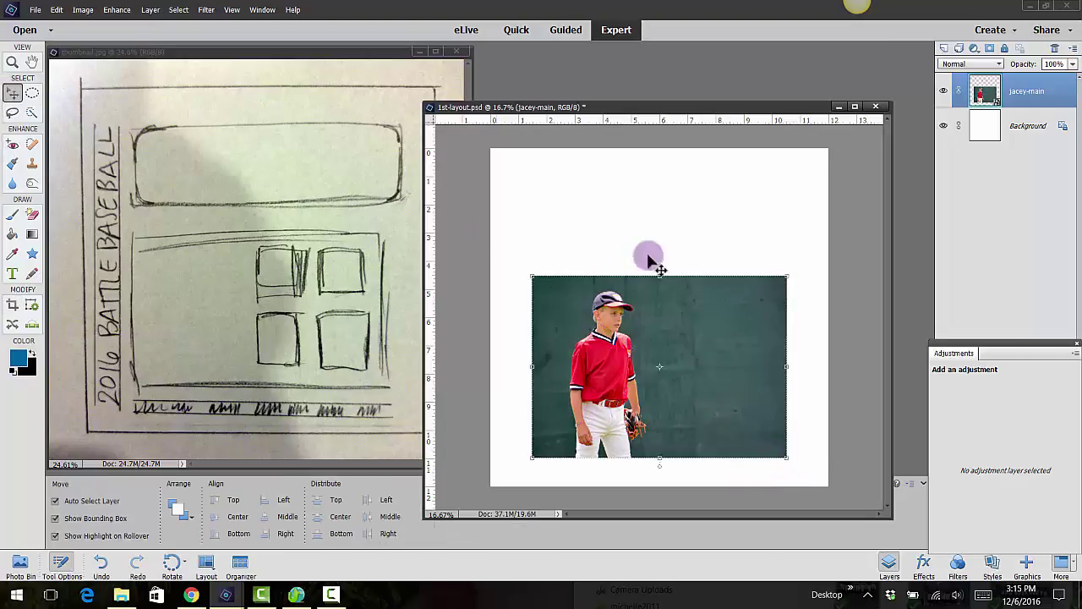
{"action": "left_click_drag", "start_coordinate": [676, 360], "coordinate": [696, 346]}
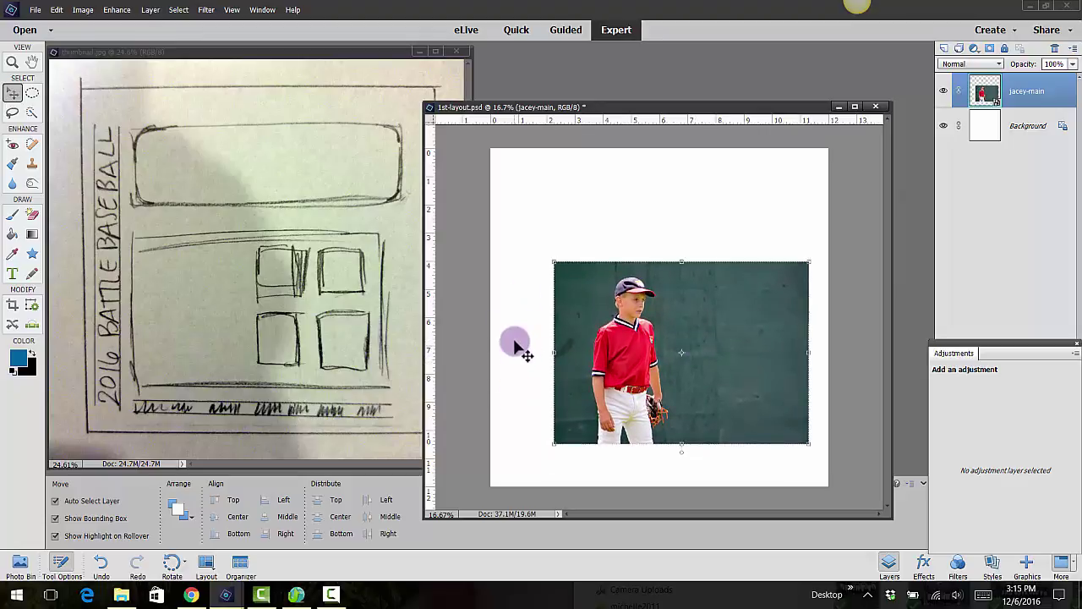
- Open the jacey01 photo as a separate document
{"action": "left_click", "coordinate": [34, 10]}
{"action": "left_click", "coordinate": [39, 36]}
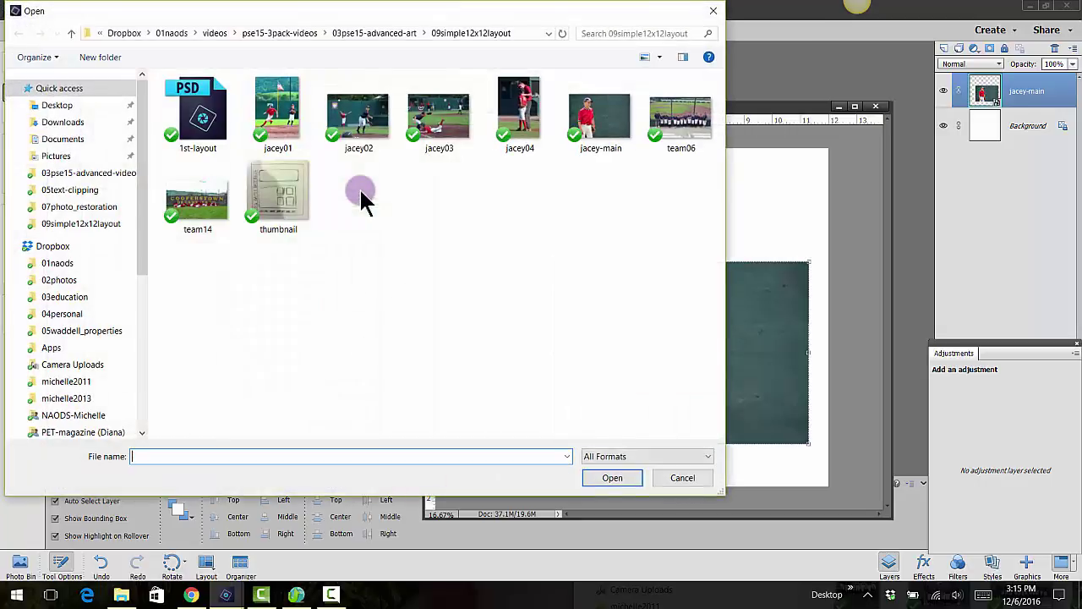
{"action": "left_click", "coordinate": [281, 126]}
{"action": "left_click", "coordinate": [614, 478]}
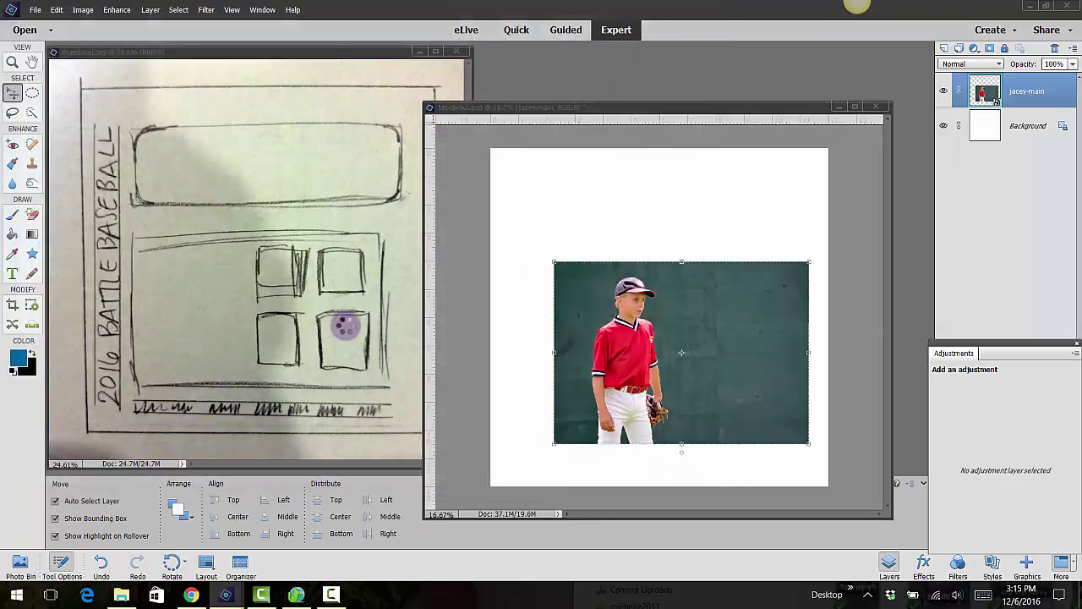
- Select a square area about 3 in wide around the running player in jacey01.jpg with the Rectangular Marquee
{"action": "left_click", "coordinate": [31, 96]}
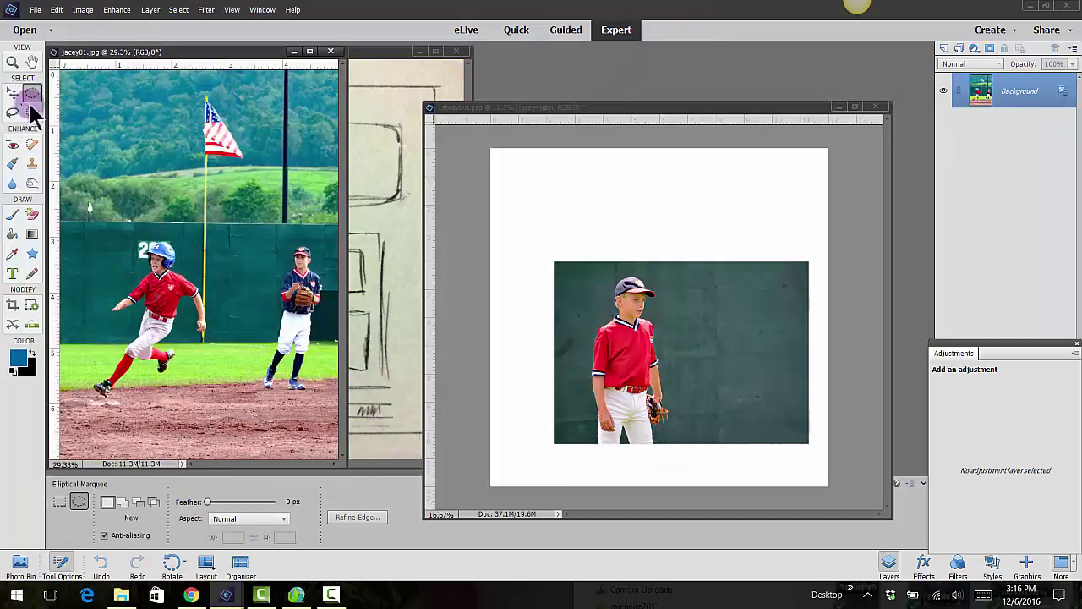
{"action": "left_click", "coordinate": [60, 504]}
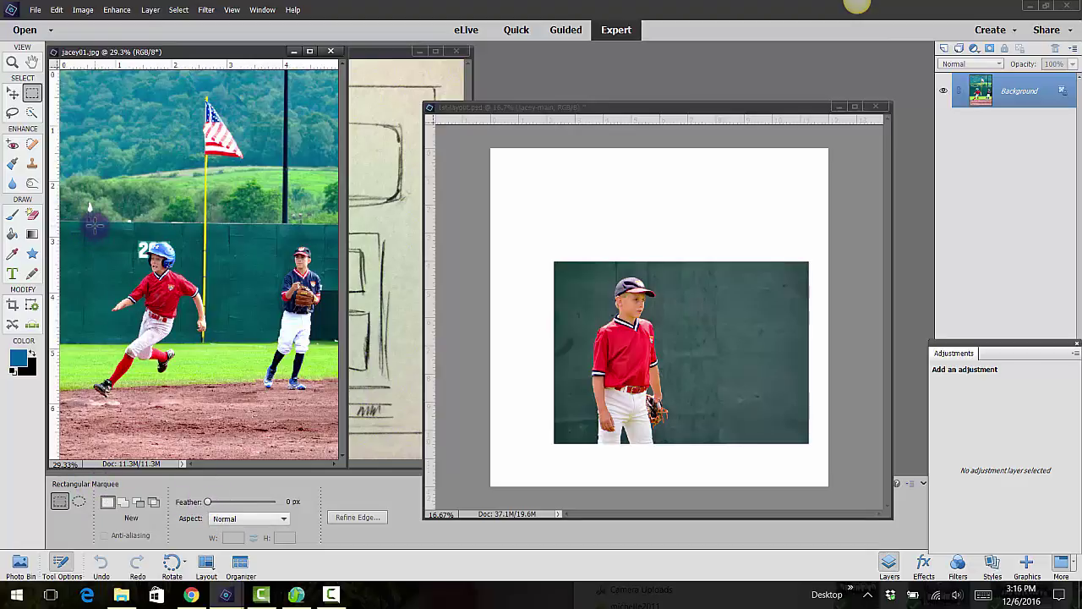
{"action": "left_click_drag", "start_coordinate": [94, 225], "coordinate": [263, 392]}
{"action": "left_click_drag", "start_coordinate": [210, 336], "coordinate": [189, 361]}
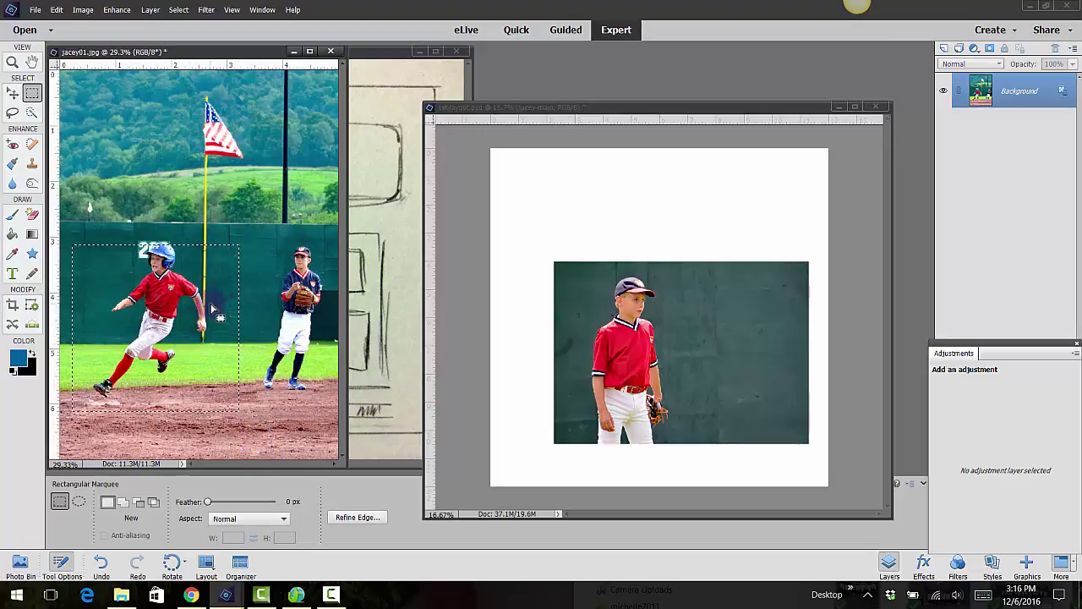
{"action": "left_click_drag", "start_coordinate": [210, 305], "coordinate": [217, 302]}
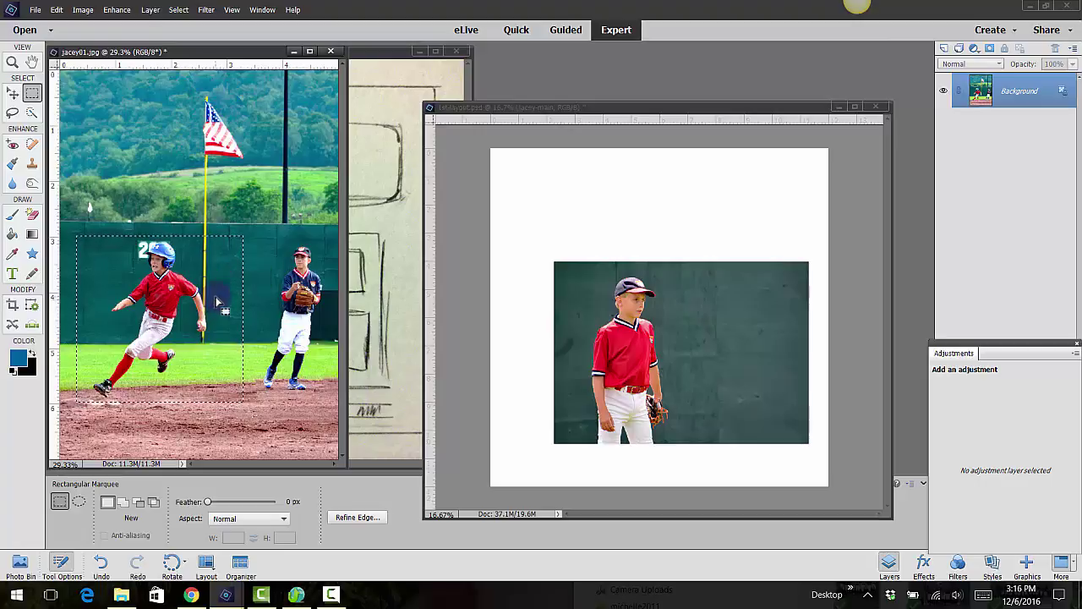
- Copy the selected runner into the layout over the upper right of the main photo, and close jacey01.jpg without saving
{"action": "left_click", "coordinate": [13, 92]}
{"action": "left_click_drag", "start_coordinate": [195, 326], "coordinate": [748, 323]}
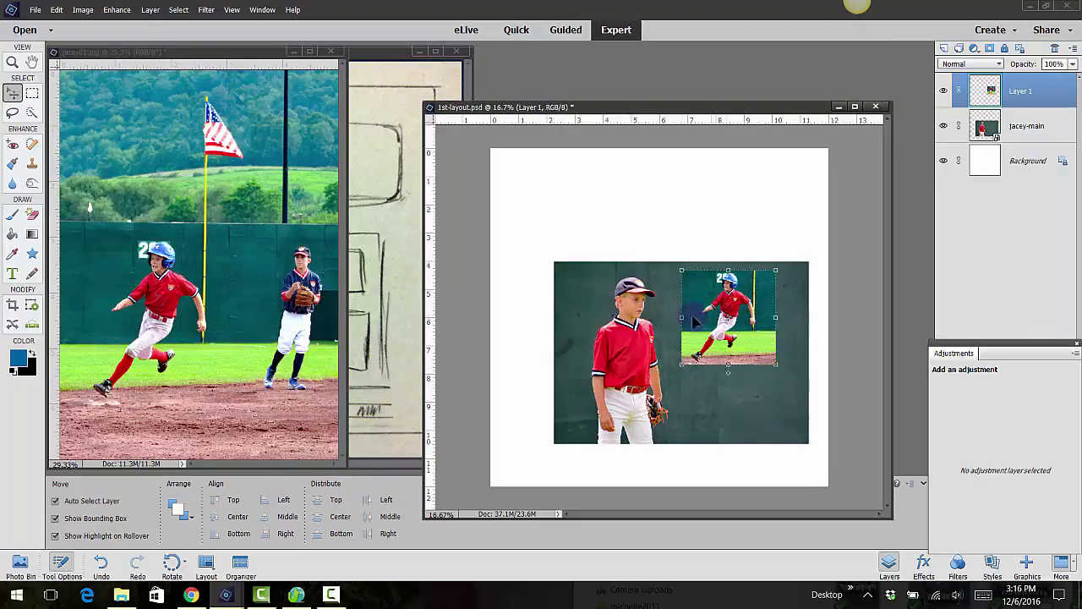
{"action": "left_click", "coordinate": [251, 298]}
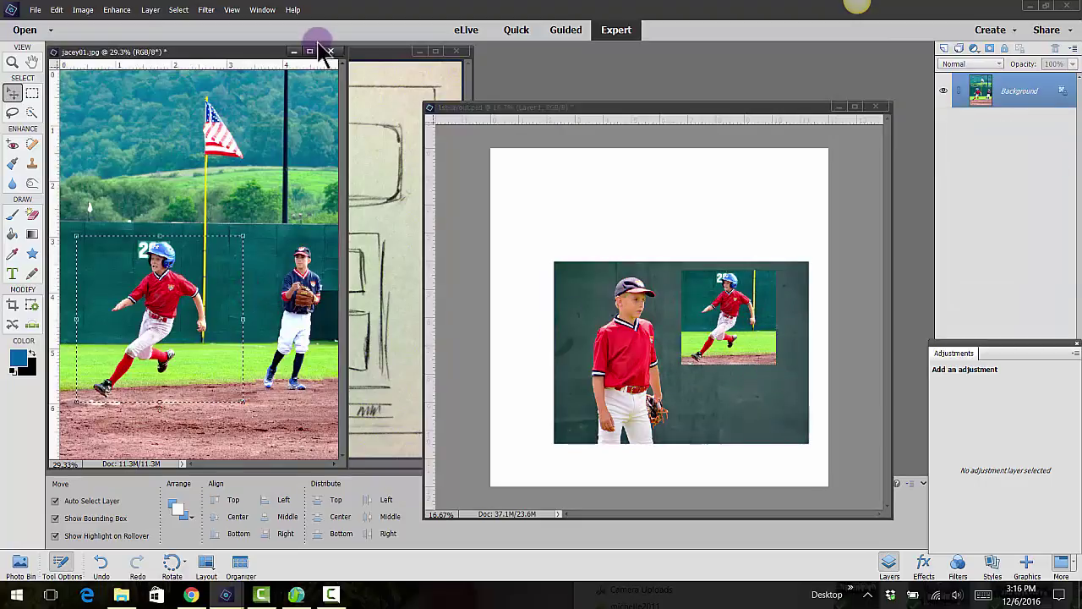
{"action": "left_click", "coordinate": [332, 52]}
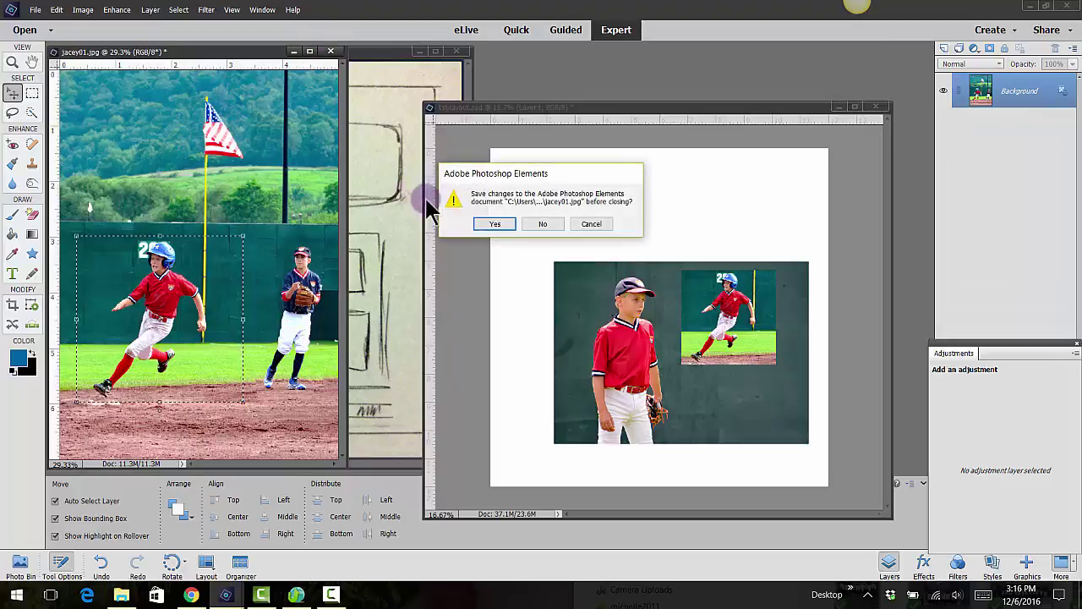
{"action": "left_click", "coordinate": [538, 219]}
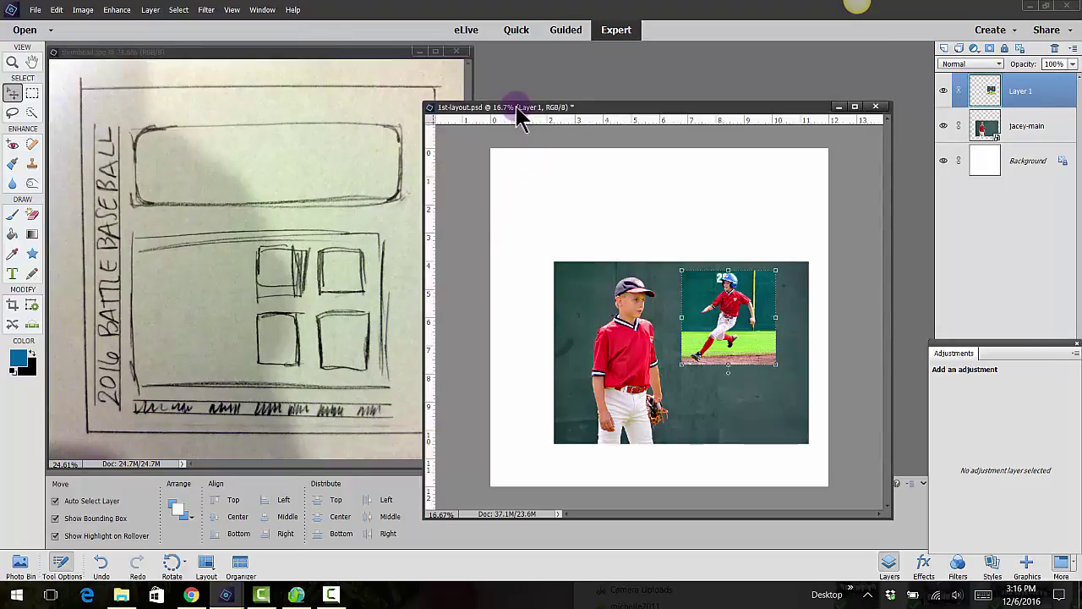
- Shift the layout window slightly towards the sketch and open the jacey02 photo
{"action": "left_click_drag", "start_coordinate": [517, 109], "coordinate": [504, 100]}
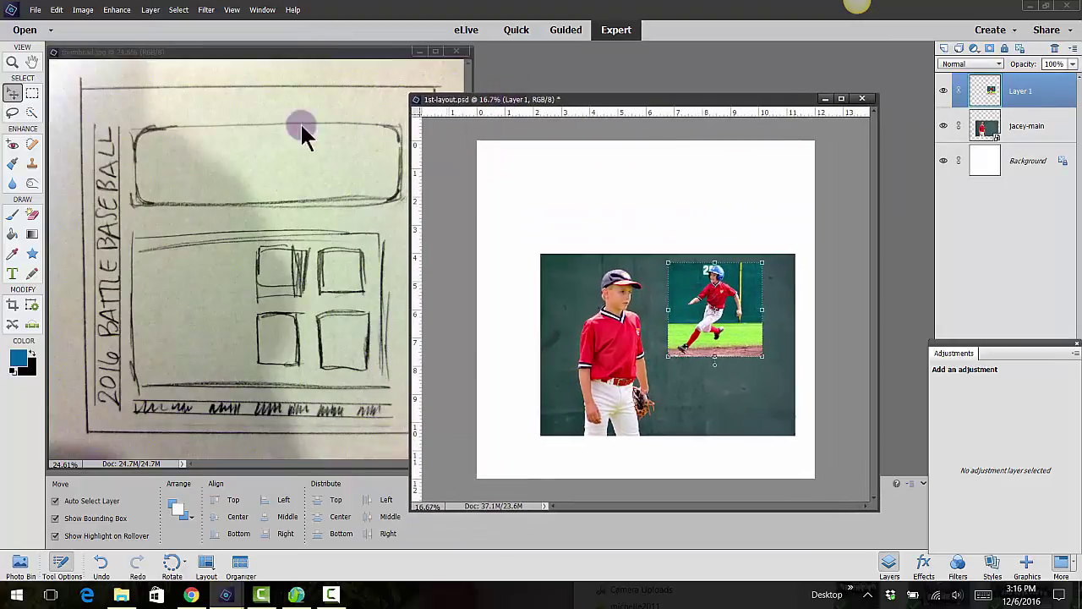
{"action": "left_click", "coordinate": [35, 11]}
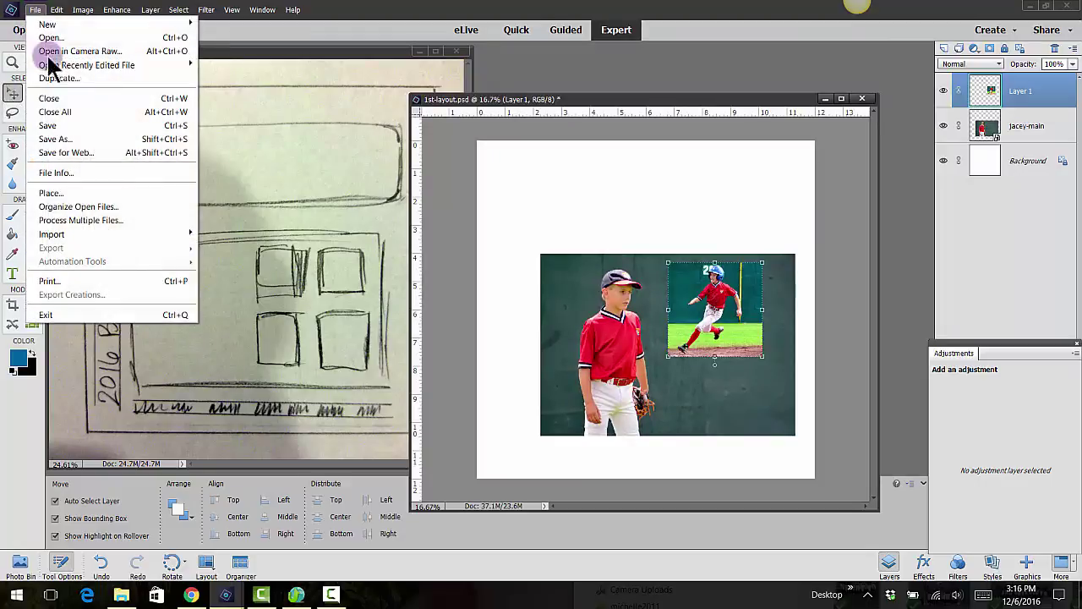
{"action": "left_click", "coordinate": [312, 169]}
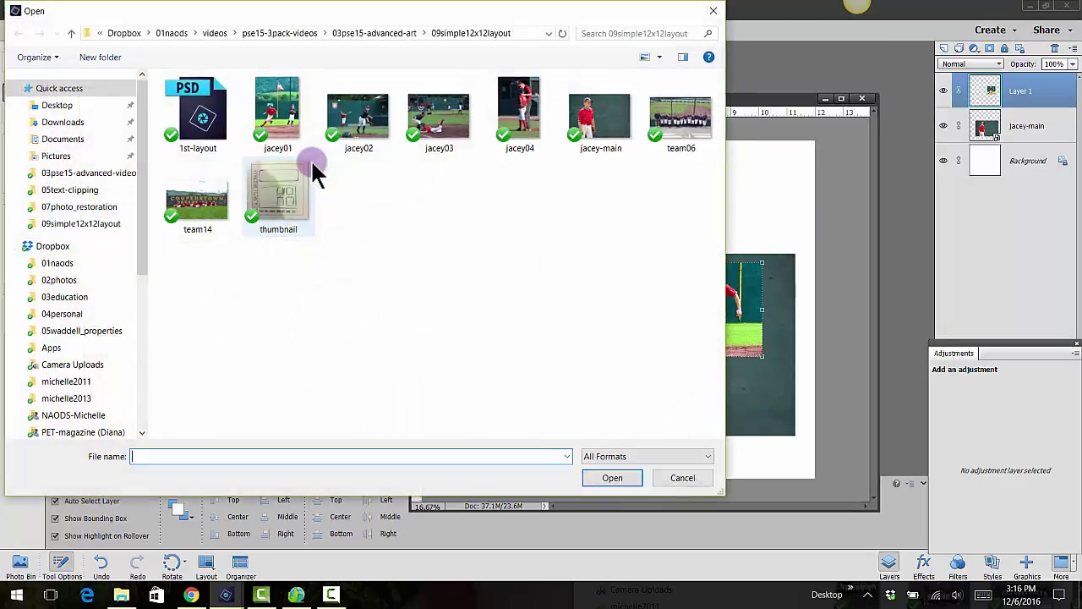
{"action": "left_click", "coordinate": [364, 110]}
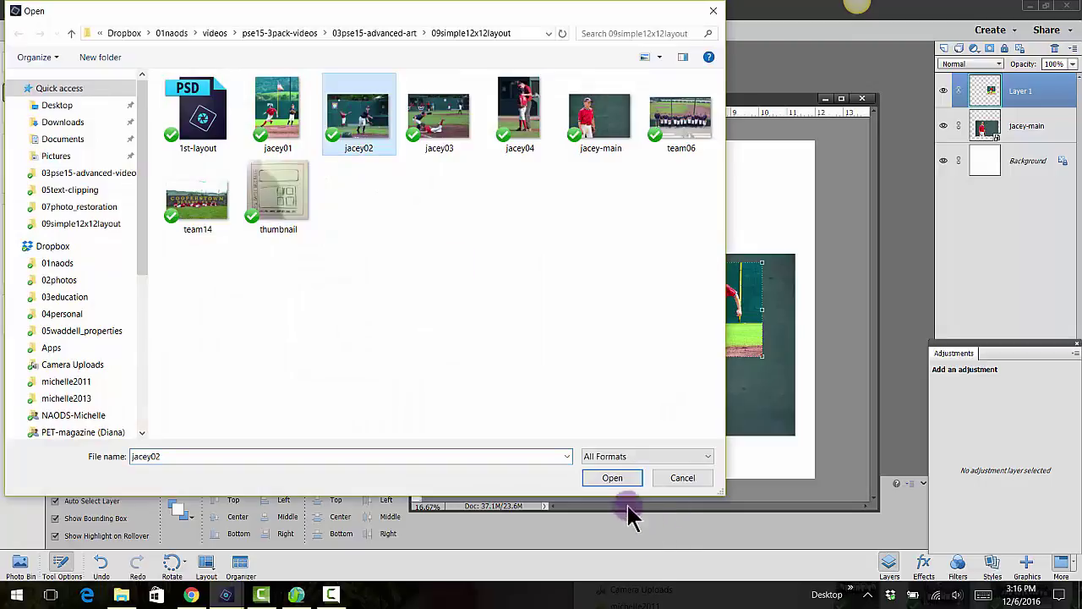
{"action": "left_click", "coordinate": [612, 478]}
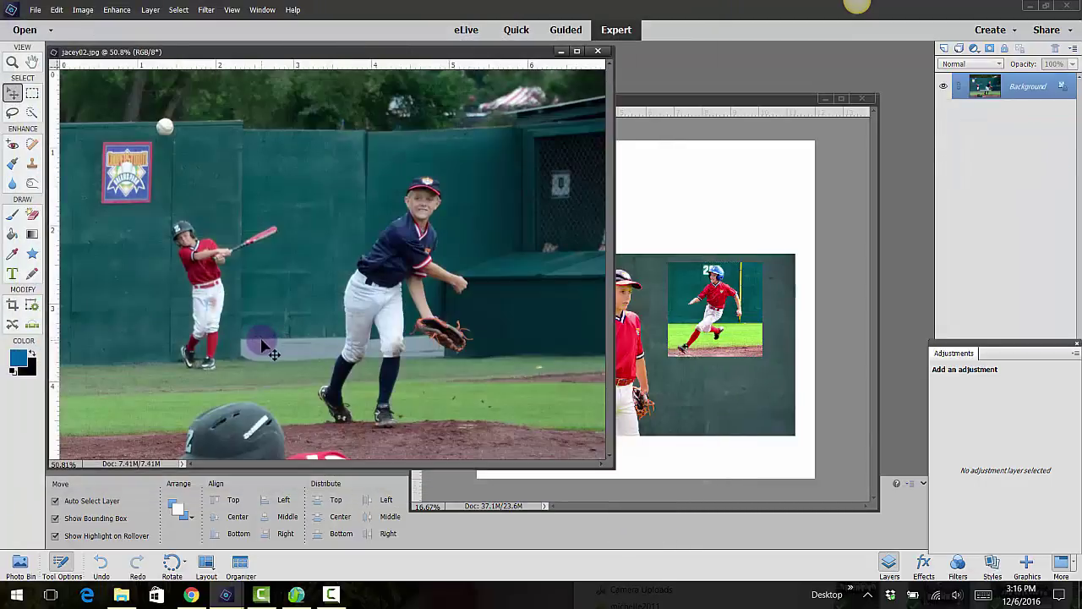
- Crop jacey02.jpg to a square about 3.3 in wide around the pitcher
{"action": "left_click", "coordinate": [13, 305]}
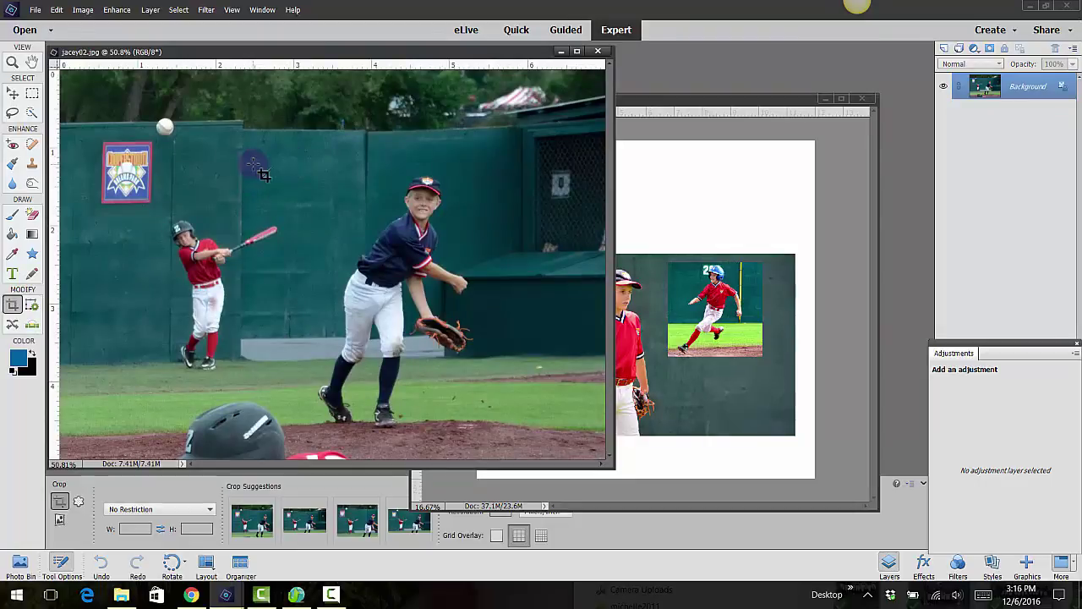
{"action": "left_click_drag", "start_coordinate": [252, 155], "coordinate": [511, 457]}
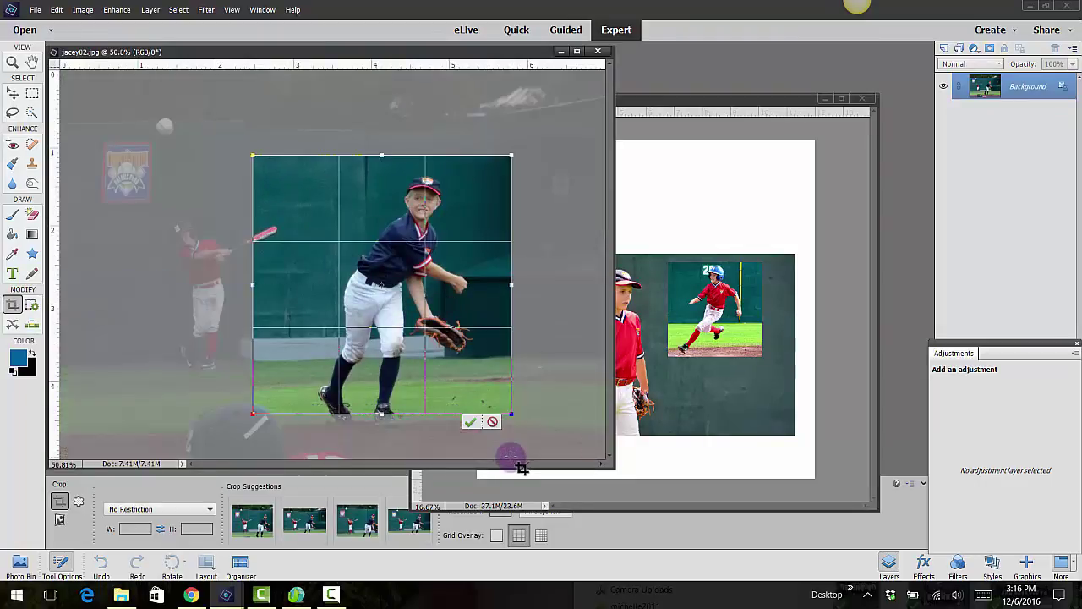
{"action": "left_click", "coordinate": [471, 423]}
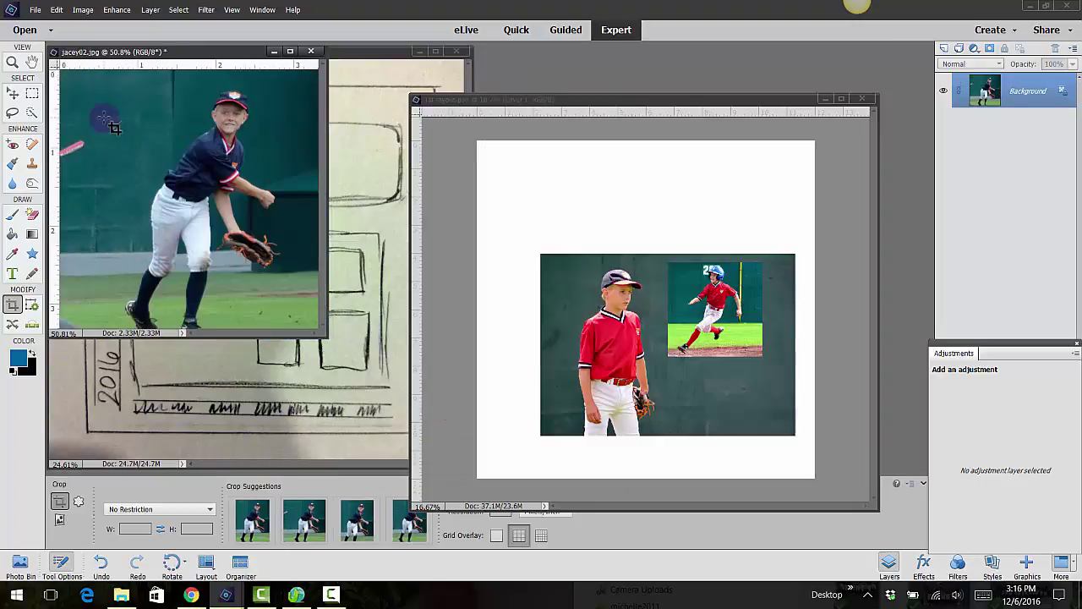
- Copy the cropped pitcher photo into the layout directly below the running player, and close jacey02.jpg without saving
{"action": "left_click", "coordinate": [12, 93]}
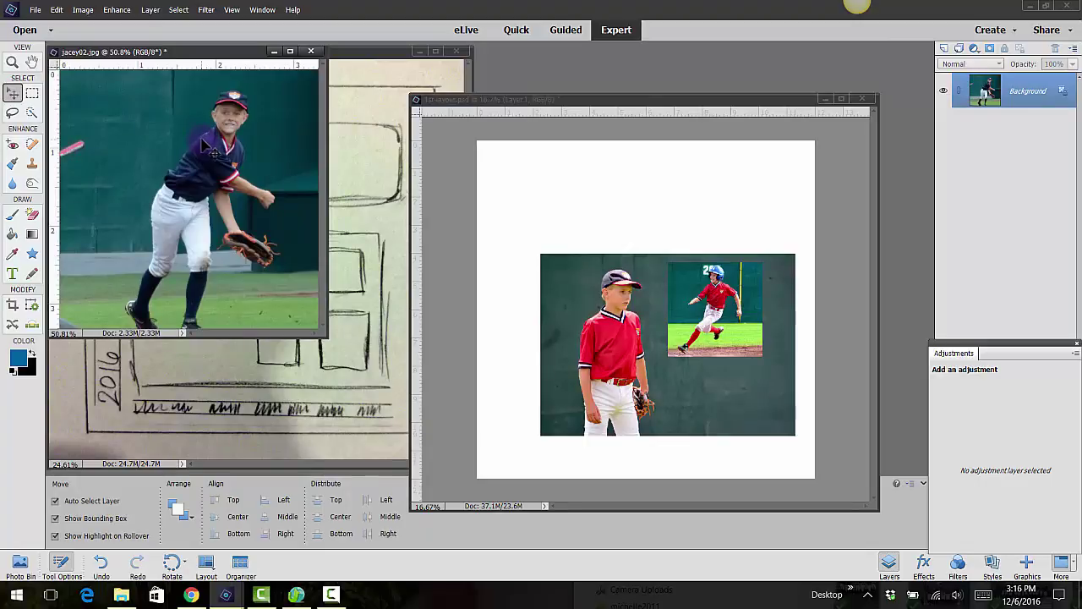
{"action": "left_click_drag", "start_coordinate": [213, 151], "coordinate": [541, 207]}
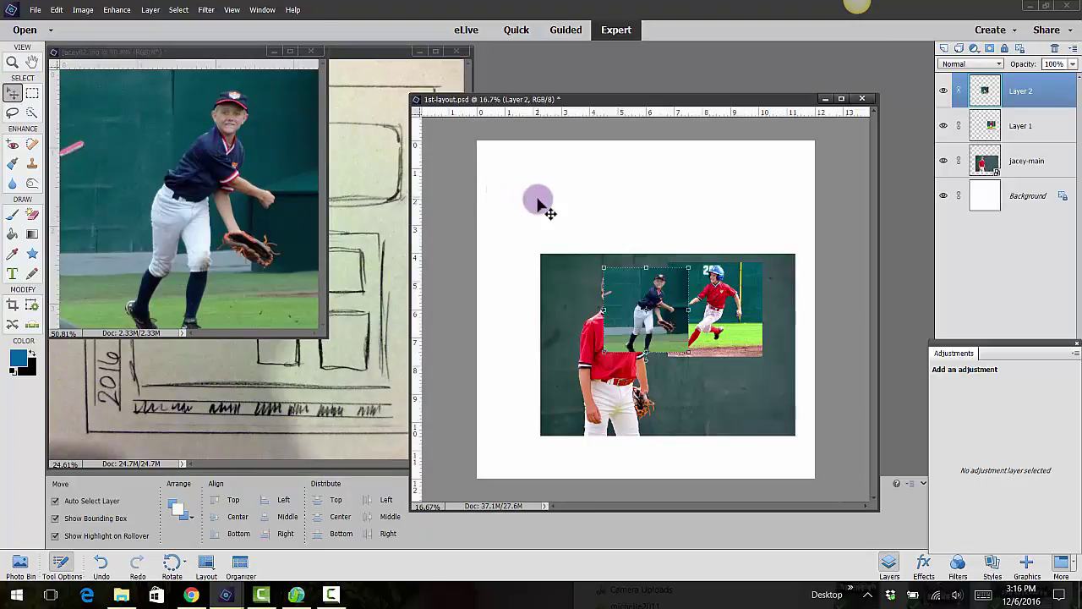
{"action": "left_click_drag", "start_coordinate": [641, 307], "coordinate": [705, 416]}
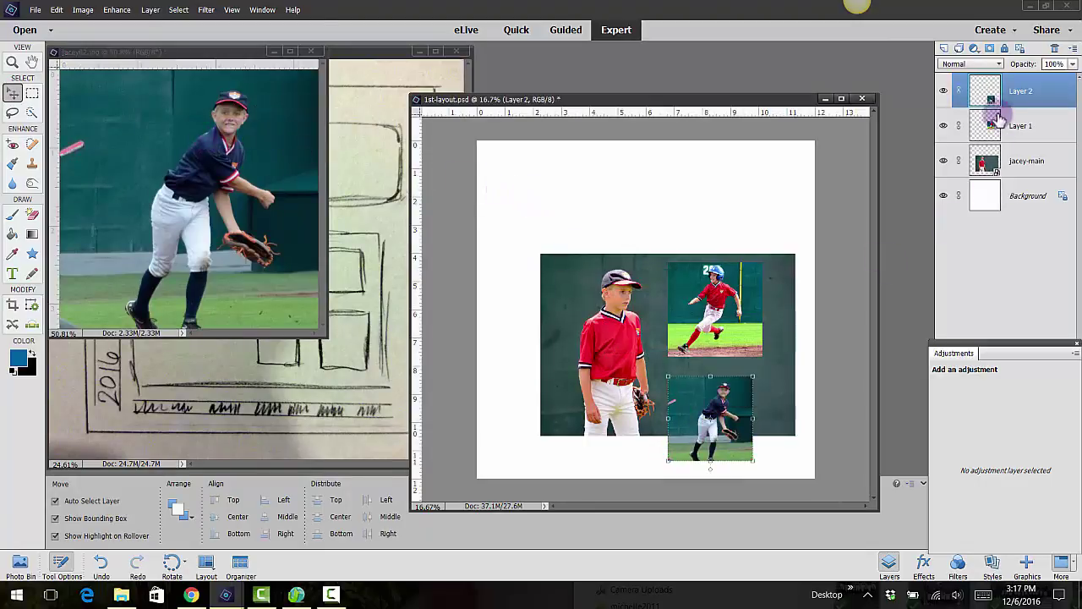
{"action": "left_click", "coordinate": [249, 203]}
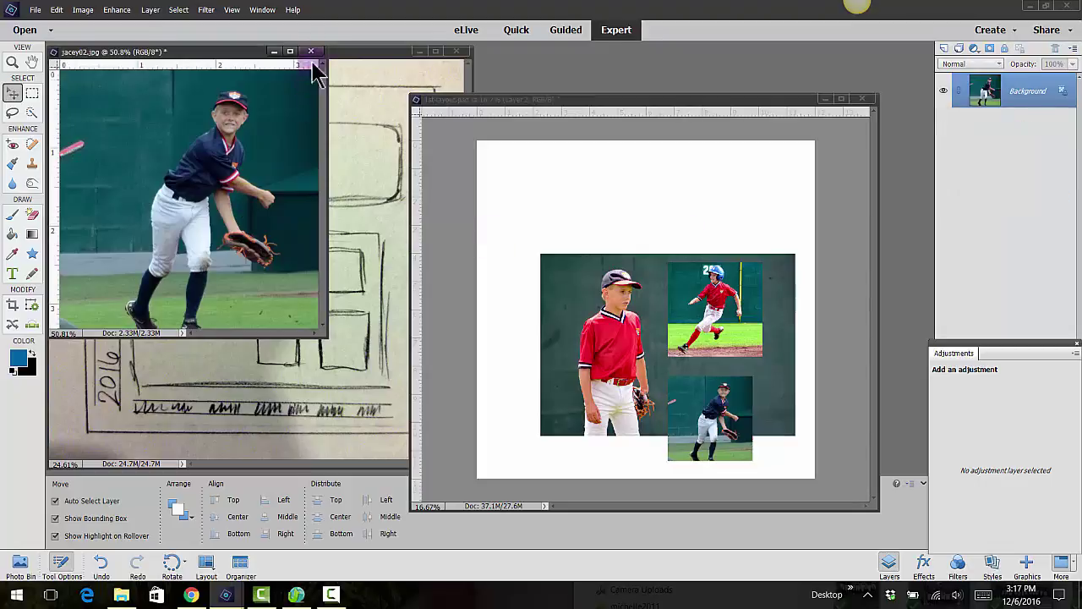
{"action": "left_click", "coordinate": [310, 51]}
{"action": "left_click", "coordinate": [544, 222]}
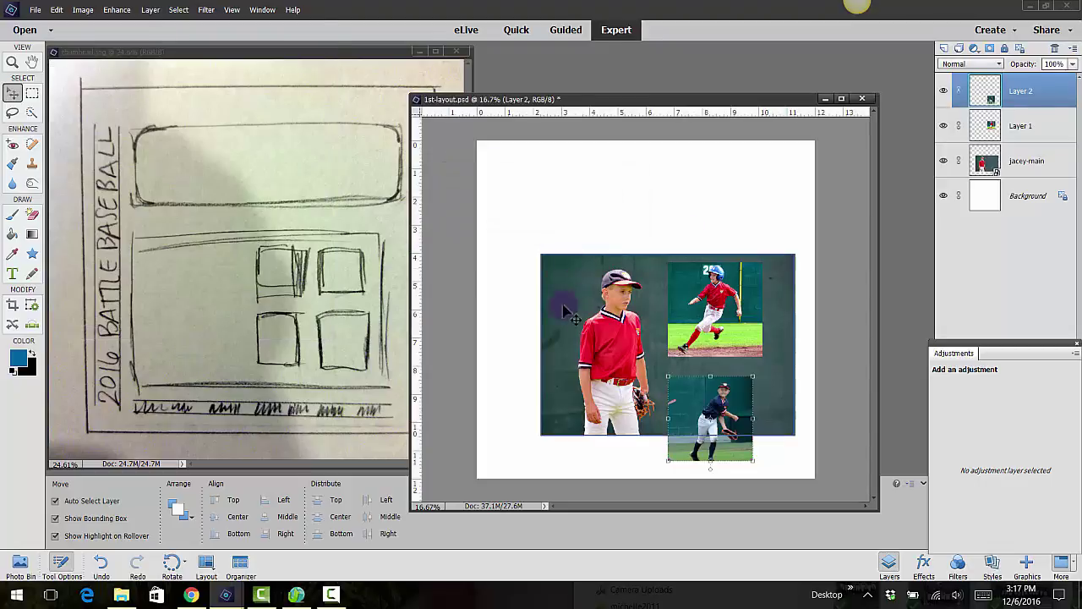
- Nudge the pitcher photo closer below the runner, moving Layer 2 beneath jacey-main and back to the top of the layer stack
{"action": "mouse_move", "coordinate": [693, 414]}
{"action": "left_mouse_down"}
{"action": "mouse_move", "coordinate": [693, 255]}
{"action": "mouse_move", "coordinate": [698, 414]}
{"action": "left_mouse_up"}
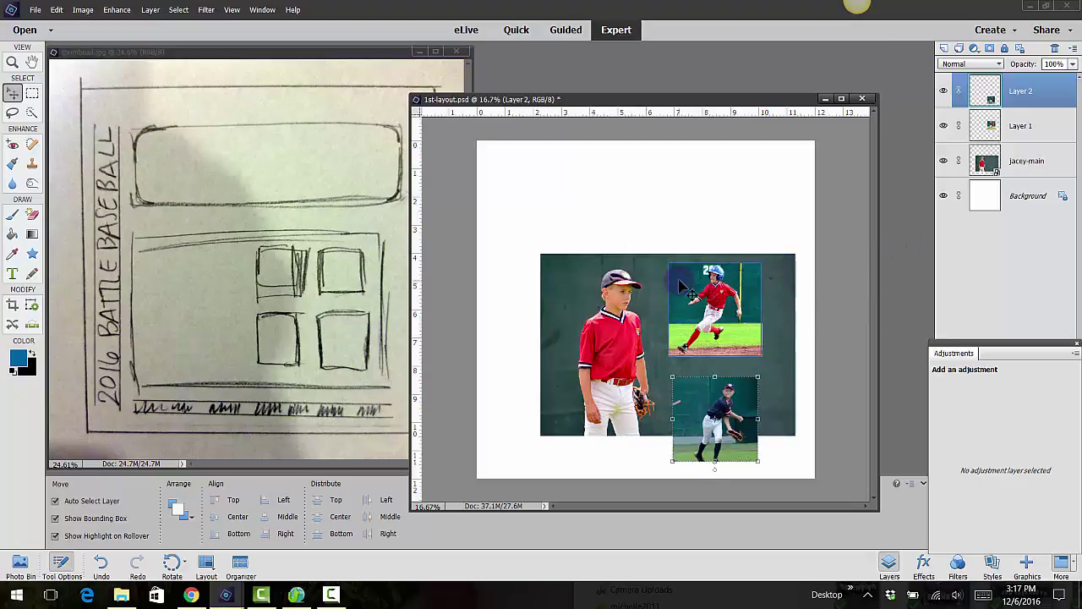
{"action": "left_click_drag", "start_coordinate": [1061, 93], "coordinate": [1040, 179]}
{"action": "left_click_drag", "start_coordinate": [1040, 102], "coordinate": [1021, 175]}
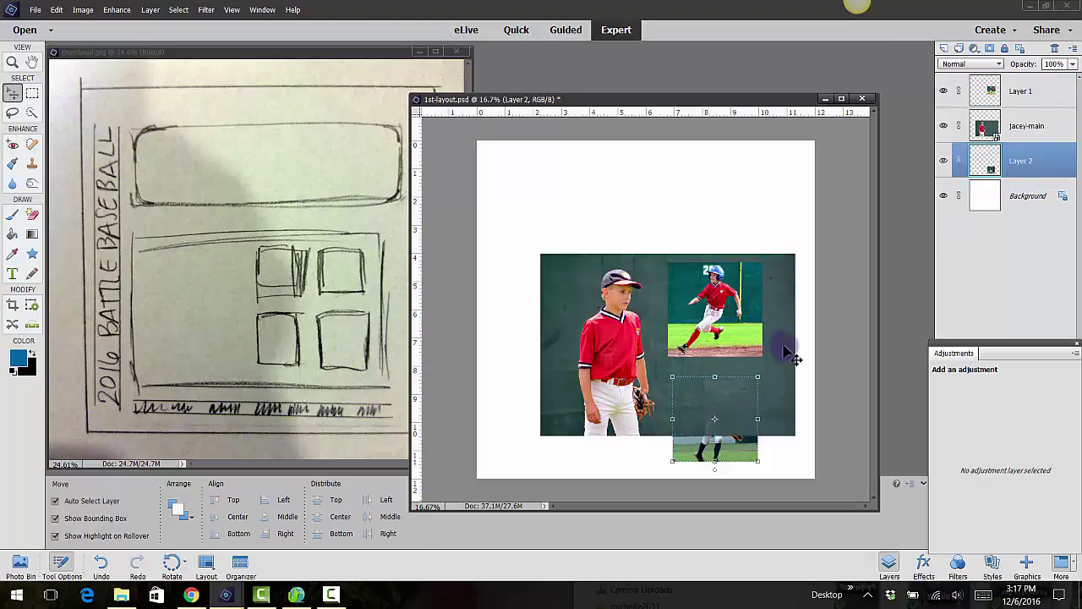
{"action": "mouse_move", "coordinate": [697, 457]}
{"action": "left_mouse_down"}
{"action": "mouse_move", "coordinate": [693, 436]}
{"action": "mouse_move", "coordinate": [698, 446]}
{"action": "left_mouse_up"}
{"action": "left_click_drag", "start_coordinate": [1026, 153], "coordinate": [1028, 74]}
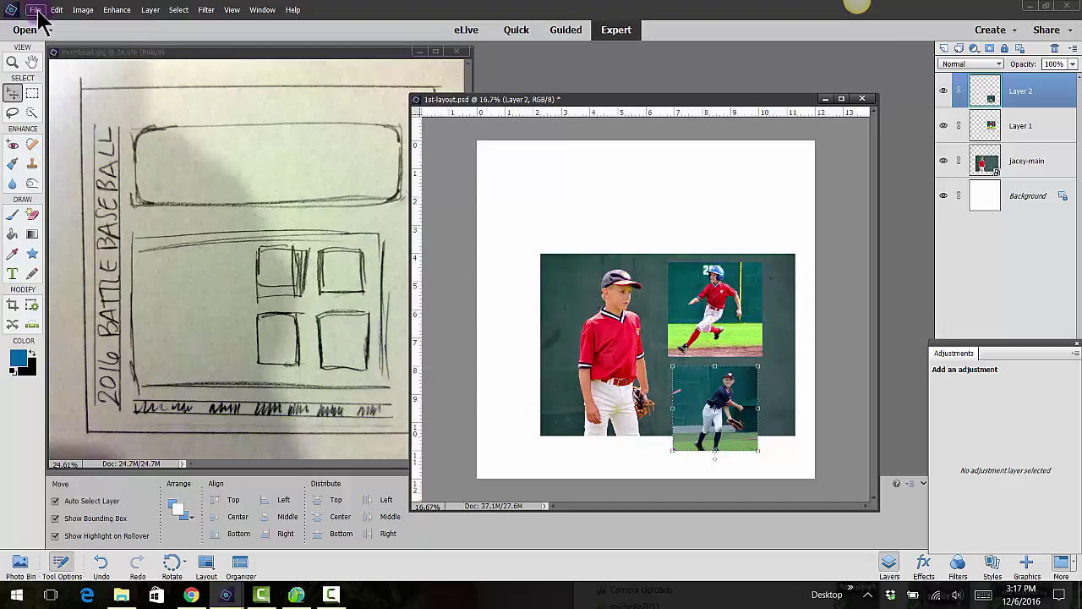
- Open jacey03 and select a square area about 3.5 in wide around the fielder and sliding player with the Rectangular Marquee
{"action": "left_click", "coordinate": [35, 10]}
{"action": "left_click", "coordinate": [46, 35]}
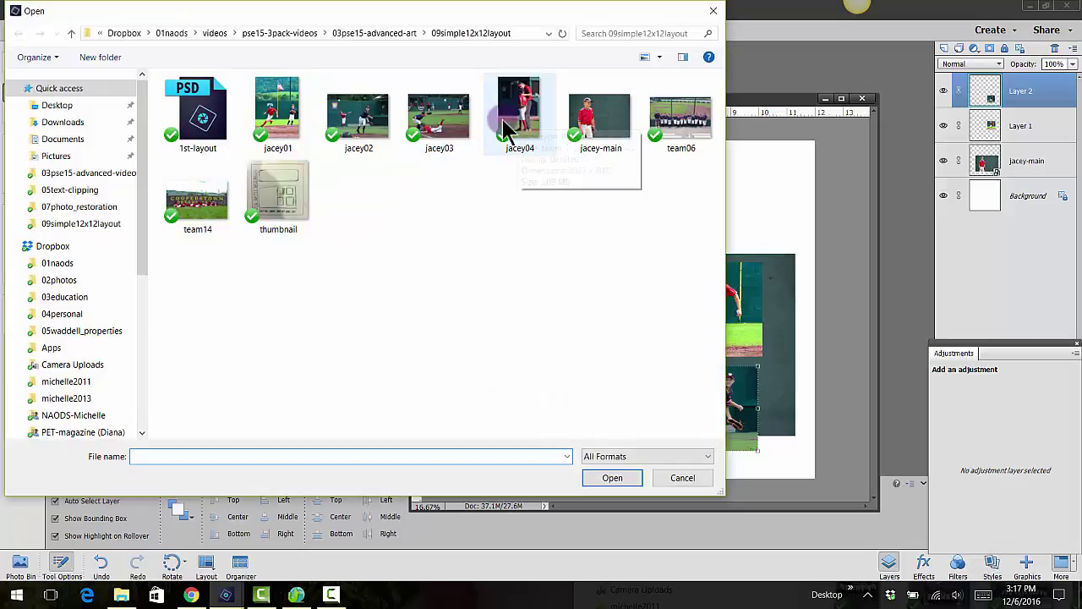
{"action": "left_click", "coordinate": [438, 118]}
{"action": "left_click", "coordinate": [631, 474]}
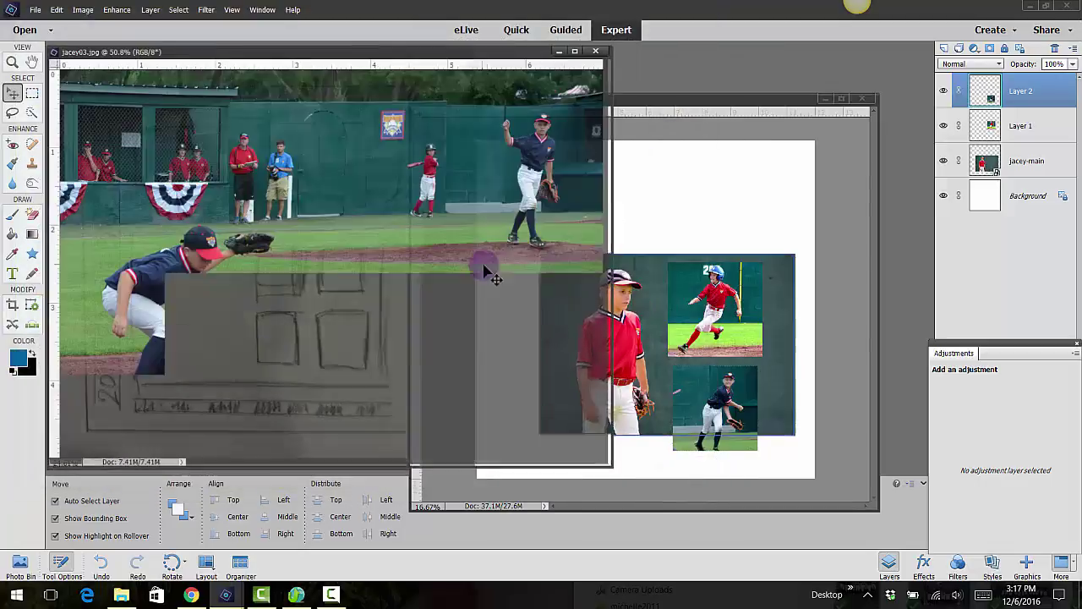
{"action": "left_click", "coordinate": [31, 93]}
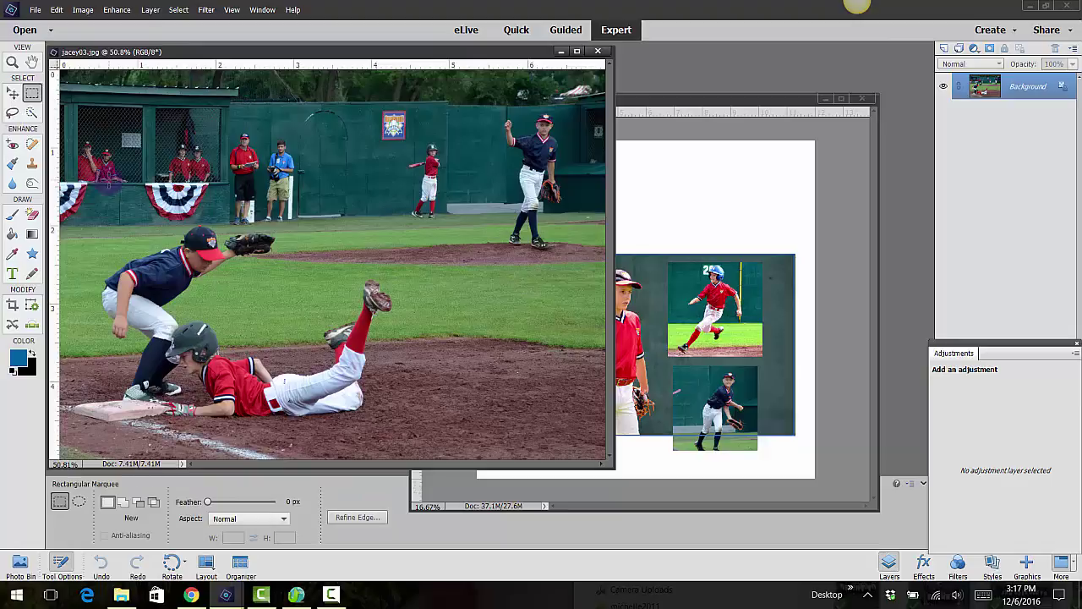
{"action": "left_click_drag", "start_coordinate": [108, 179], "coordinate": [380, 479]}
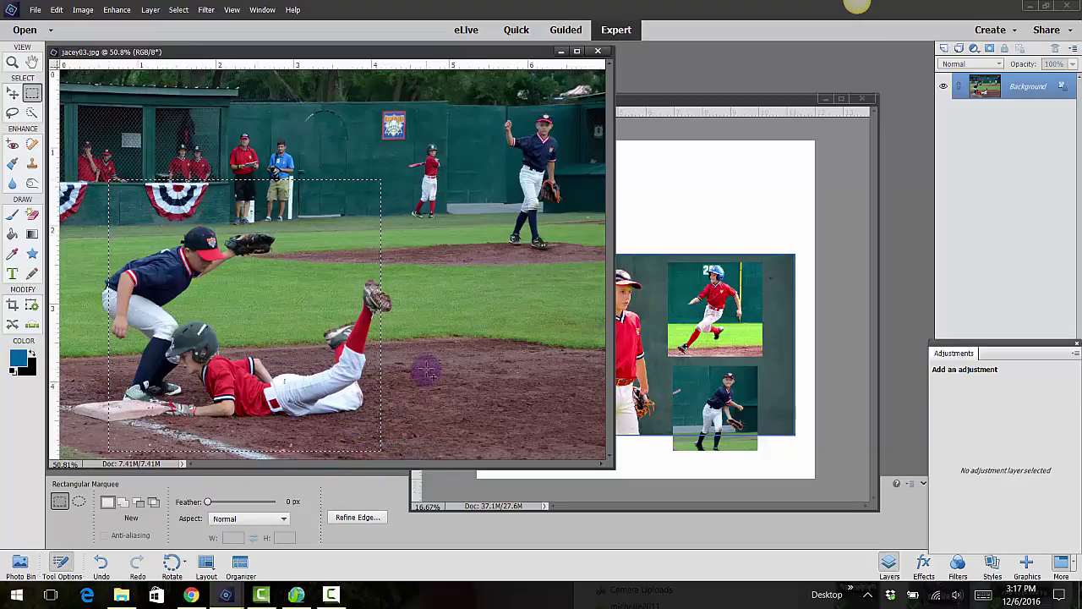
- Copy the selected sliding play into the layout over the main photo, beside the runner photo, and close jacey03.jpg
{"action": "left_click", "coordinate": [13, 93]}
{"action": "left_click_drag", "start_coordinate": [279, 312], "coordinate": [641, 337]}
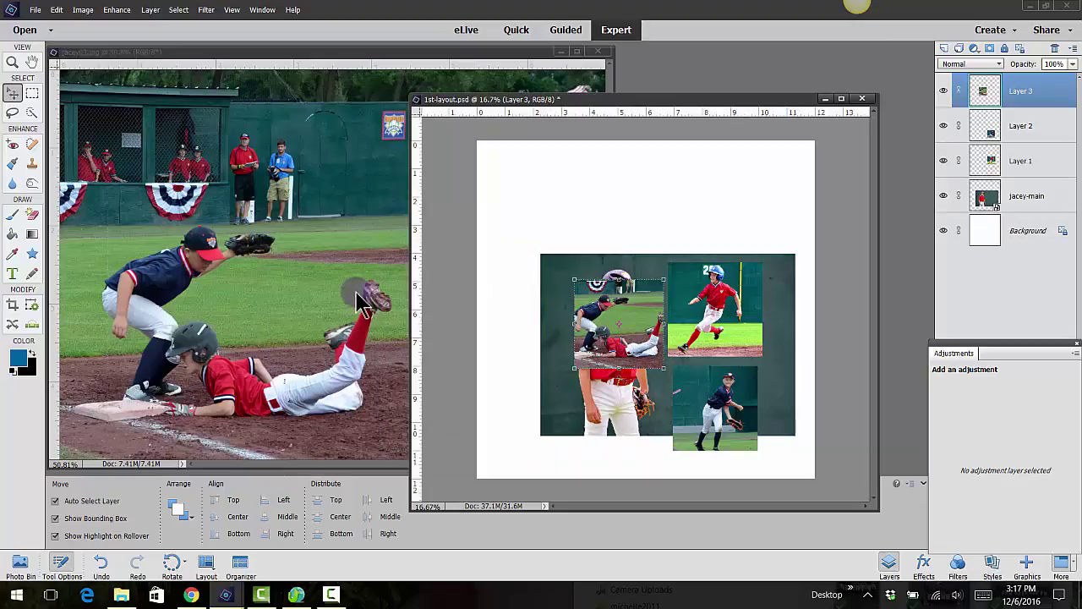
{"action": "left_click", "coordinate": [362, 304]}
{"action": "left_click", "coordinate": [598, 52]}
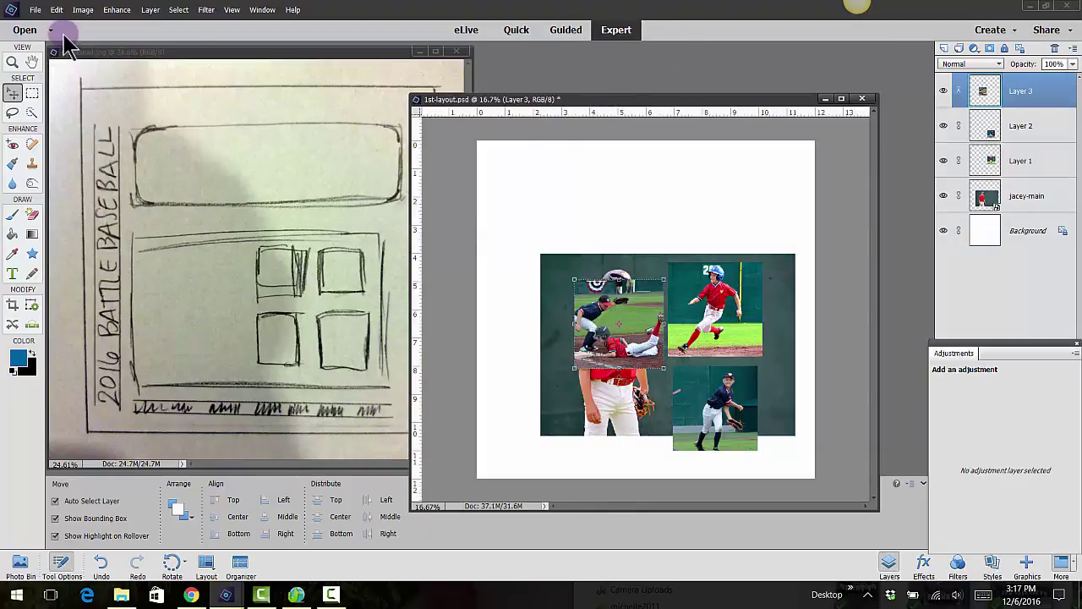
- Open jacey04 and crop it to a square about 5.3 in wide around the upper bodies of the man and the boy
{"action": "left_click", "coordinate": [35, 11]}
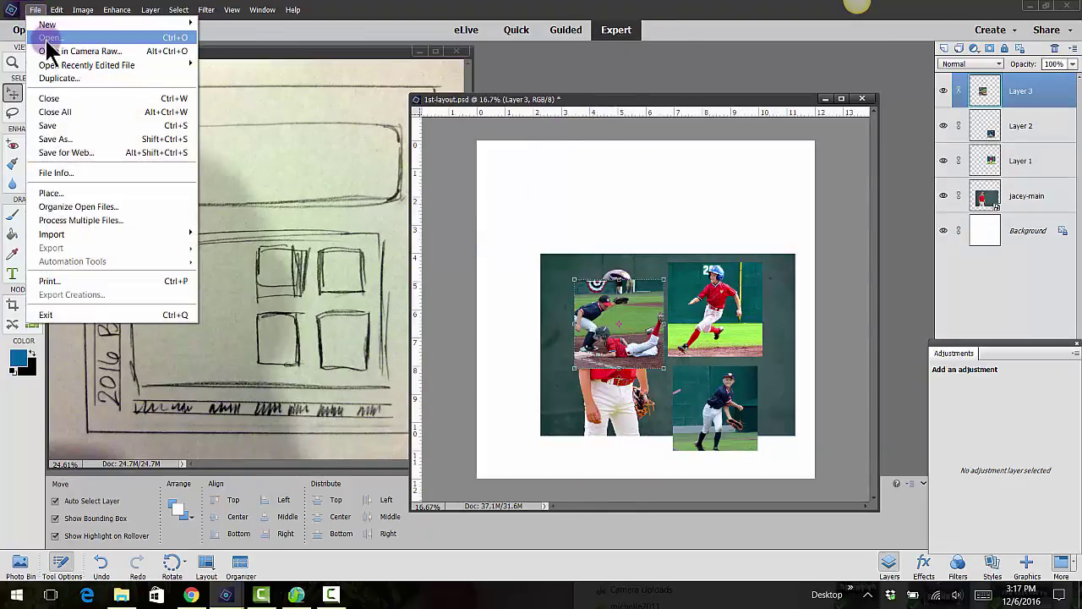
{"action": "left_click", "coordinate": [45, 37]}
{"action": "left_click", "coordinate": [519, 148]}
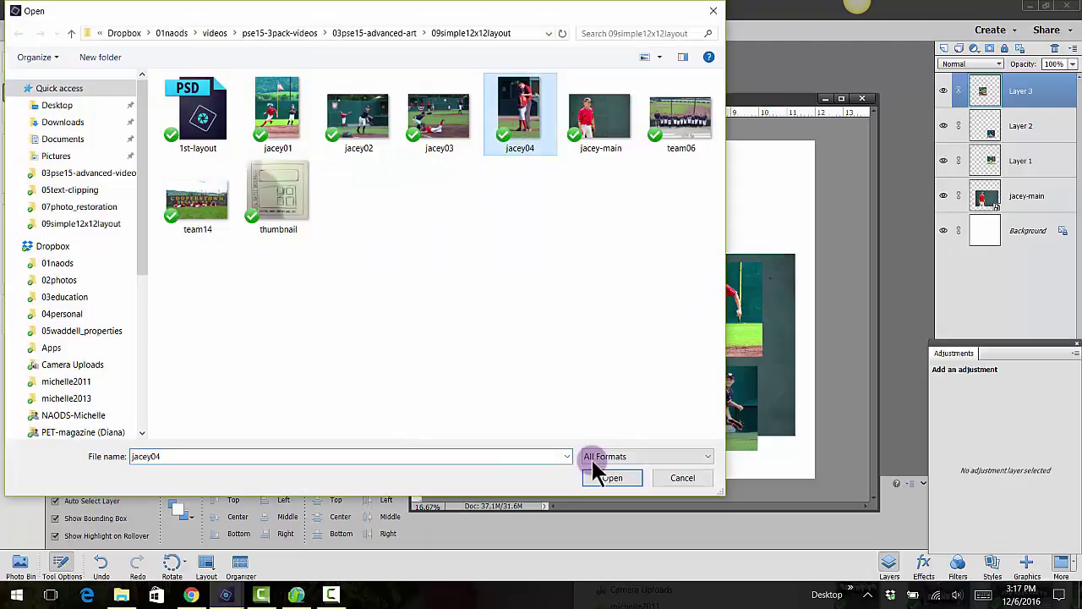
{"action": "left_click", "coordinate": [596, 477]}
{"action": "left_click", "coordinate": [12, 306]}
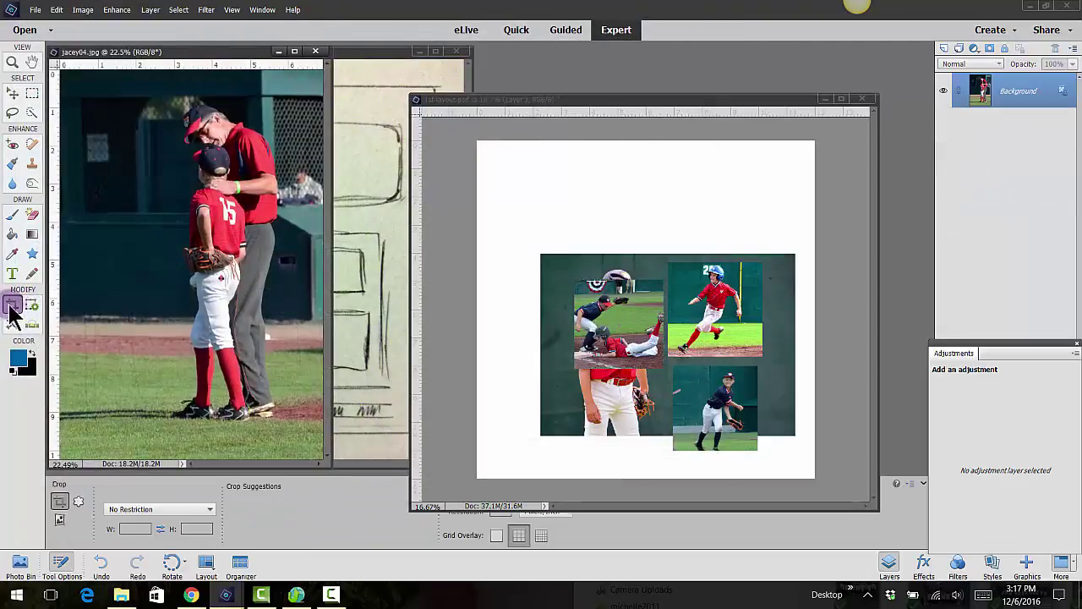
{"action": "mouse_move", "coordinate": [104, 97]}
{"action": "left_mouse_down"}
{"action": "mouse_move", "coordinate": [230, 182]}
{"action": "mouse_move", "coordinate": [301, 279]}
{"action": "mouse_move", "coordinate": [330, 277]}
{"action": "mouse_move", "coordinate": [305, 298]}
{"action": "left_mouse_up"}
{"action": "left_click_drag", "start_coordinate": [224, 203], "coordinate": [242, 203]}
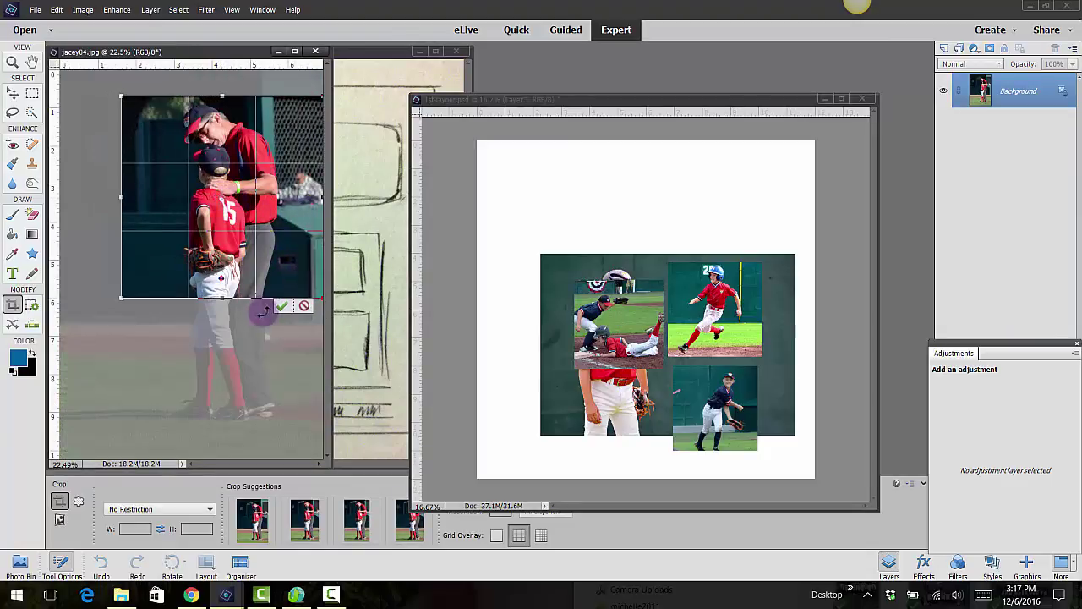
{"action": "left_click", "coordinate": [283, 307]}
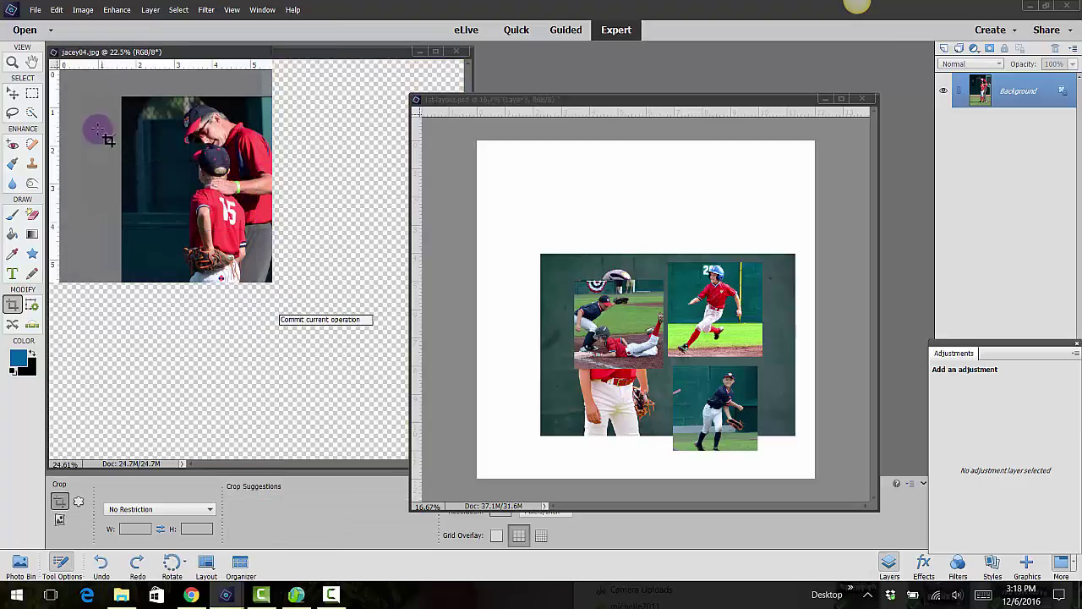
- Copy the cropped jacey04 photo into the layout with the Move tool
{"action": "left_click", "coordinate": [12, 94]}
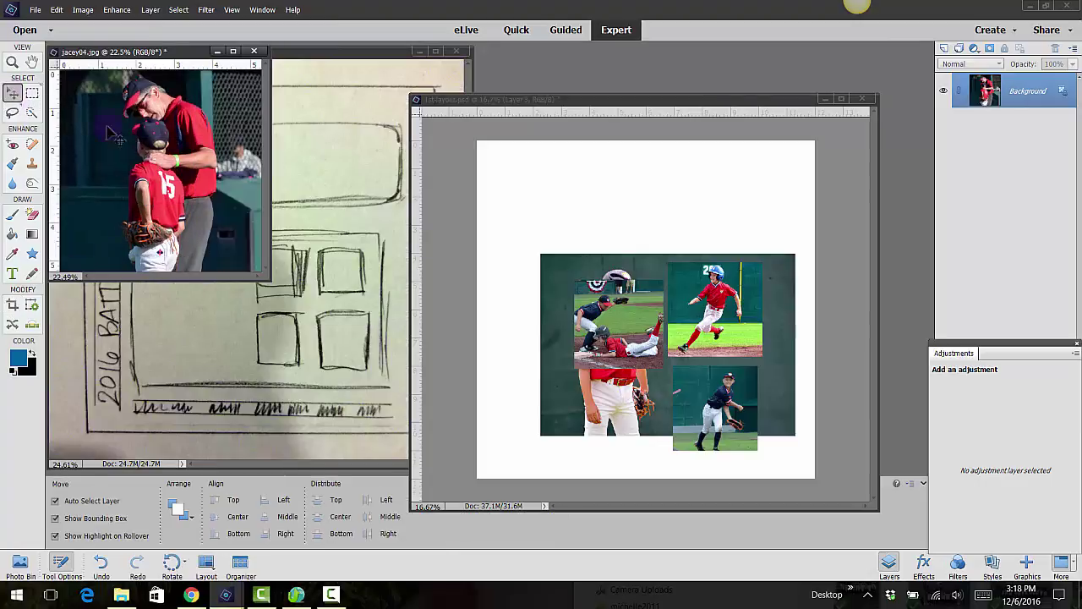
{"action": "left_click_drag", "start_coordinate": [179, 161], "coordinate": [523, 249]}
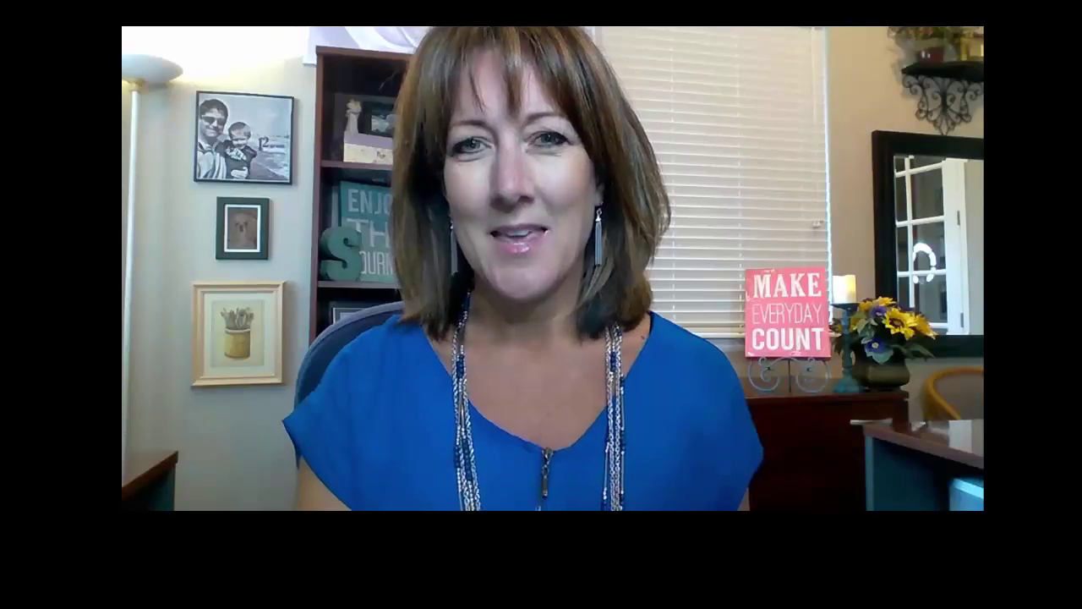